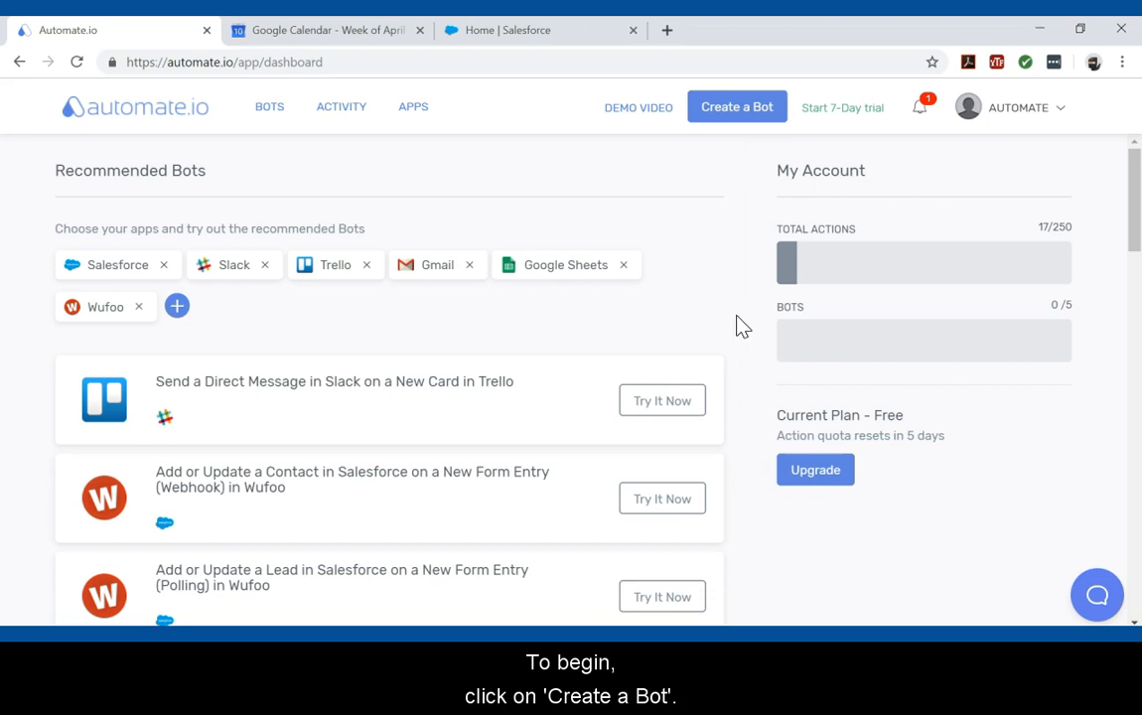
Create a new bot and name it "Sync SalesForce Events to Google Calendar"
{"action": "left_click", "coordinate": [735, 108]}
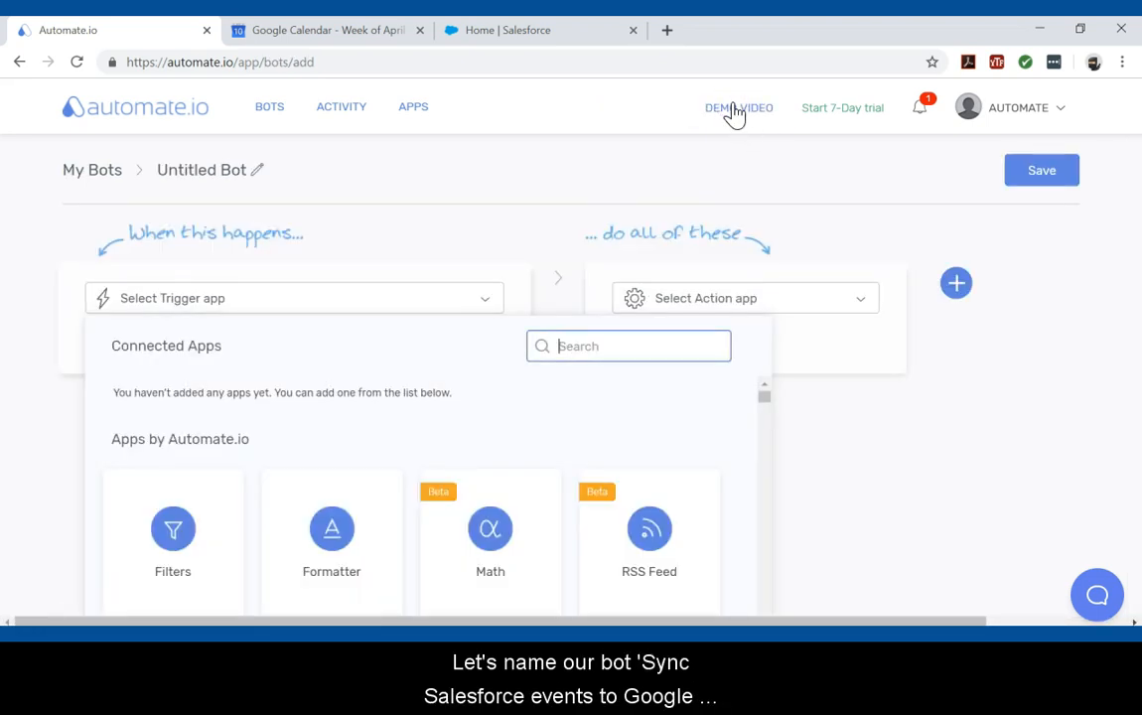
{"action": "left_click", "coordinate": [221, 171]}
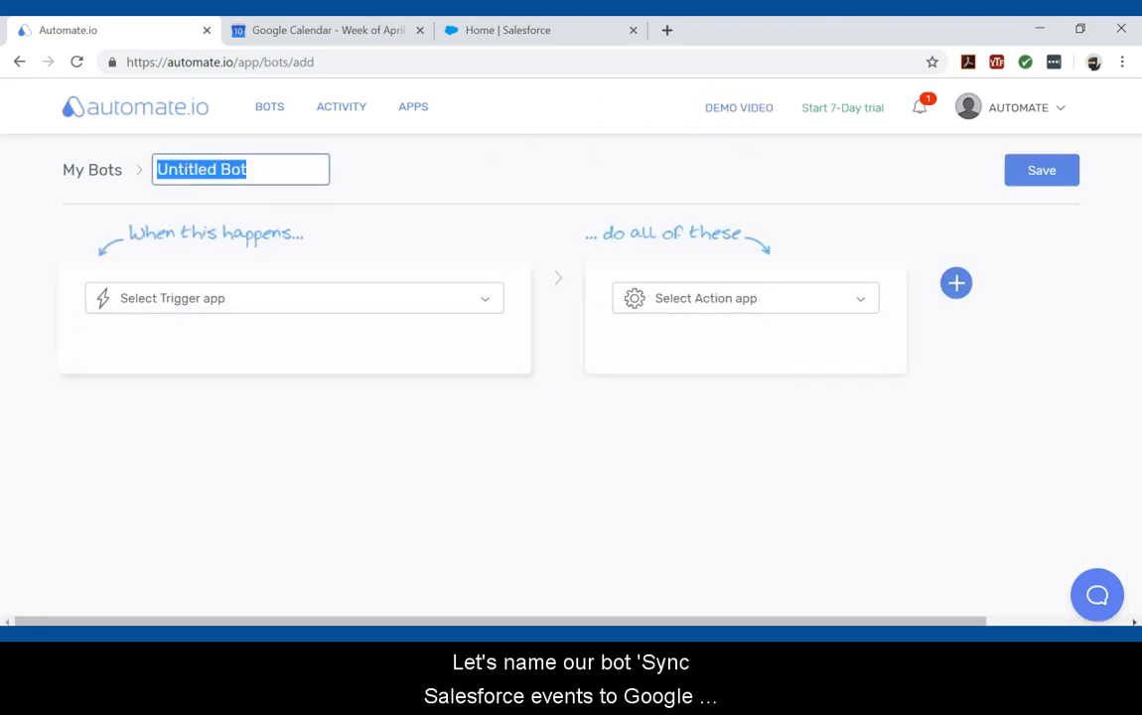
{"action": "type", "text": "Sync Salesforce events to Google Calendar"}
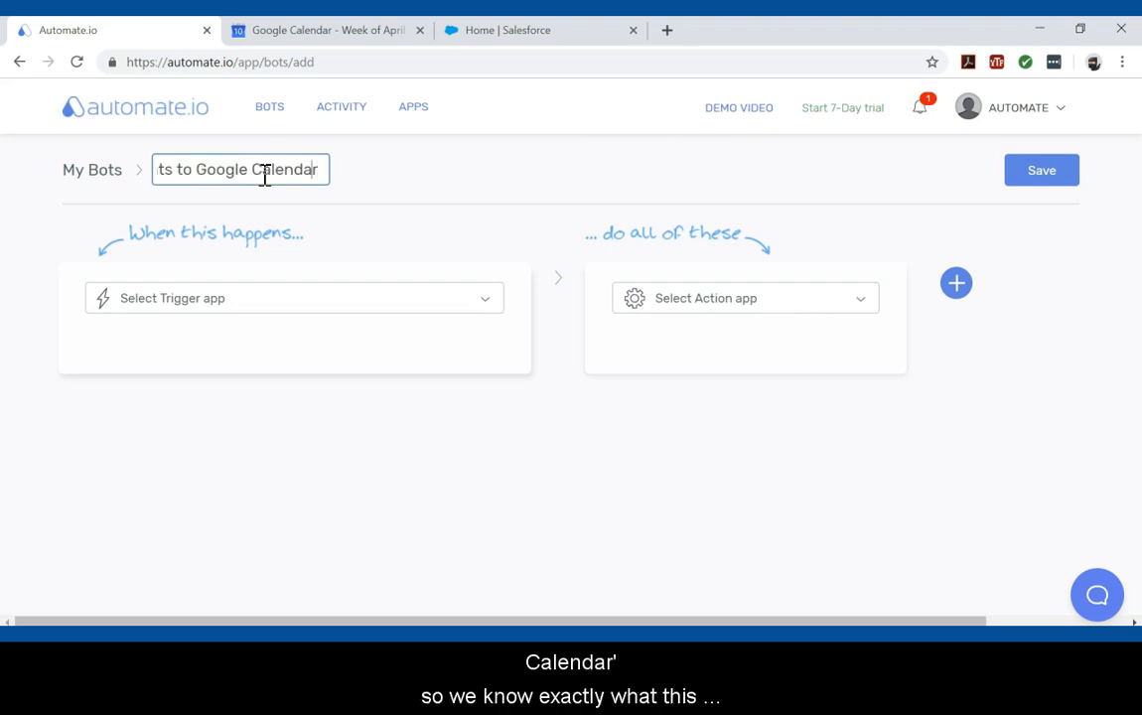
{"action": "key", "text": "Left"}
{"action": "key", "text": "Left"}
{"action": "key", "text": "Left"}
{"action": "key", "text": "Left"}
{"action": "key", "text": "Left"}
{"action": "key", "text": "Left"}
{"action": "key", "text": "Left"}
{"action": "key", "text": "Left"}
{"action": "key", "text": "Left"}
{"action": "key", "text": "Left"}
{"action": "key", "text": "Left"}
{"action": "key", "text": "Left"}
{"action": "key", "text": "Left"}
{"action": "key", "text": "Left"}
{"action": "key", "text": "Left"}
{"action": "key", "text": "Left"}
{"action": "key", "text": "Left"}
{"action": "key", "text": "Left"}
{"action": "key", "text": "Left"}
{"action": "key", "text": "Left"}
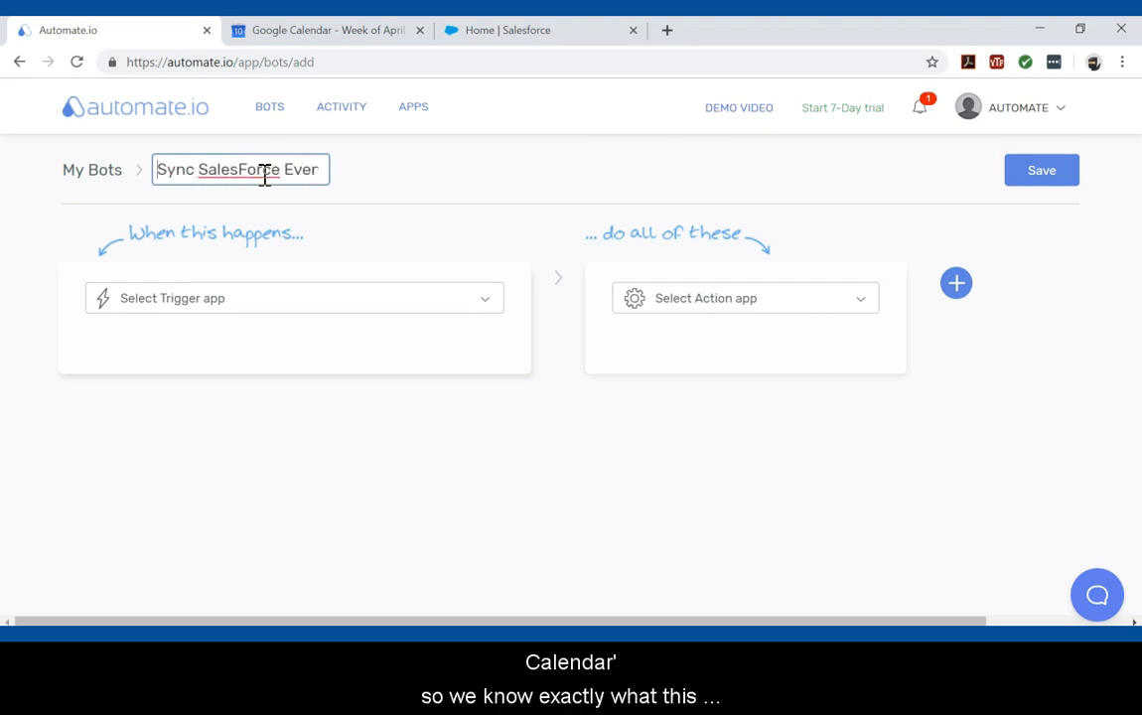
{"action": "key", "text": "Return"}
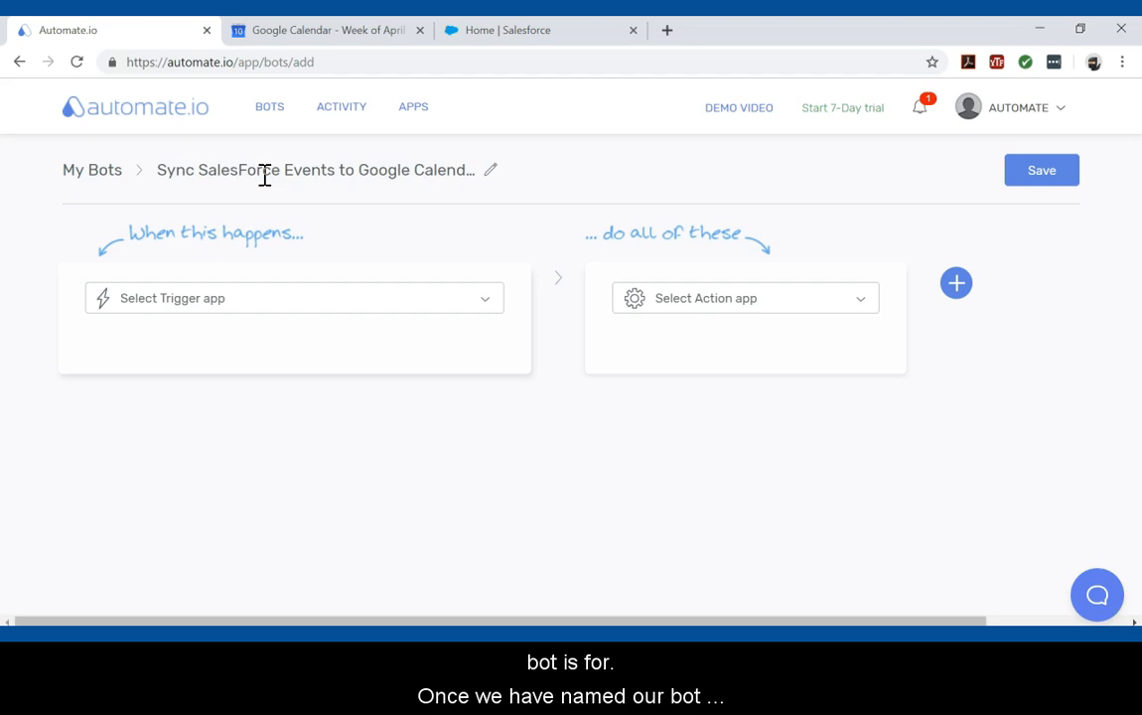
Add Salesforce as the bot's trigger app, authorize access to the Salesforce account and save the connection
{"action": "left_click", "coordinate": [206, 316]}
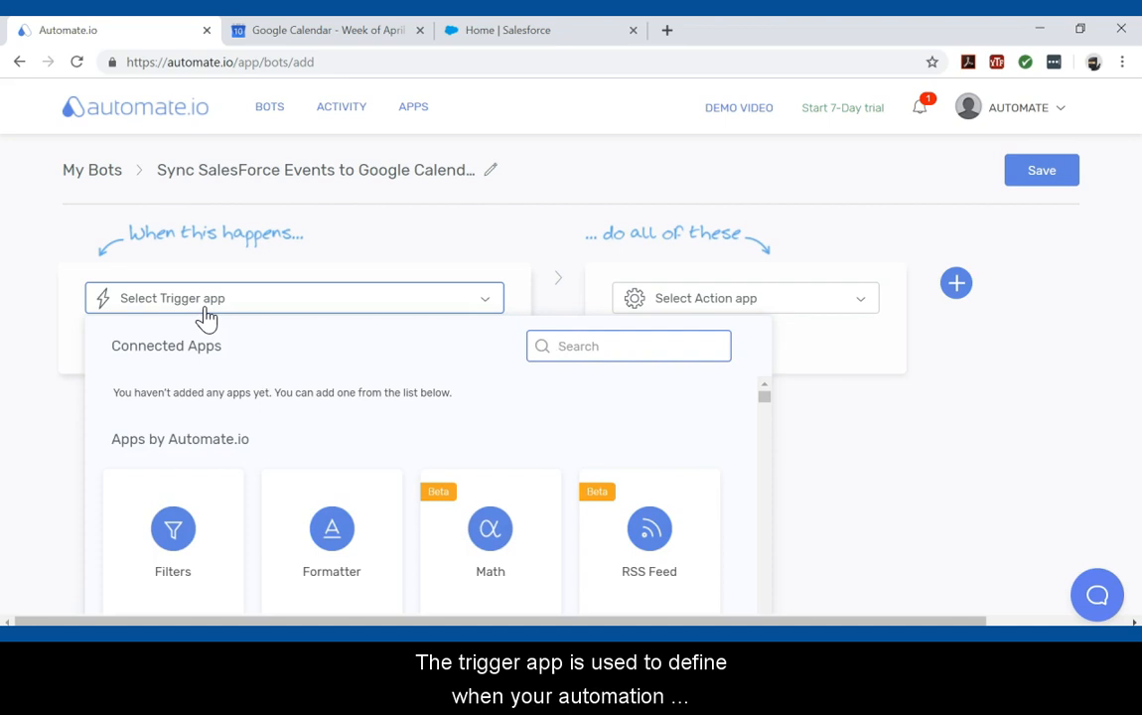
{"action": "type", "text": "sales"}
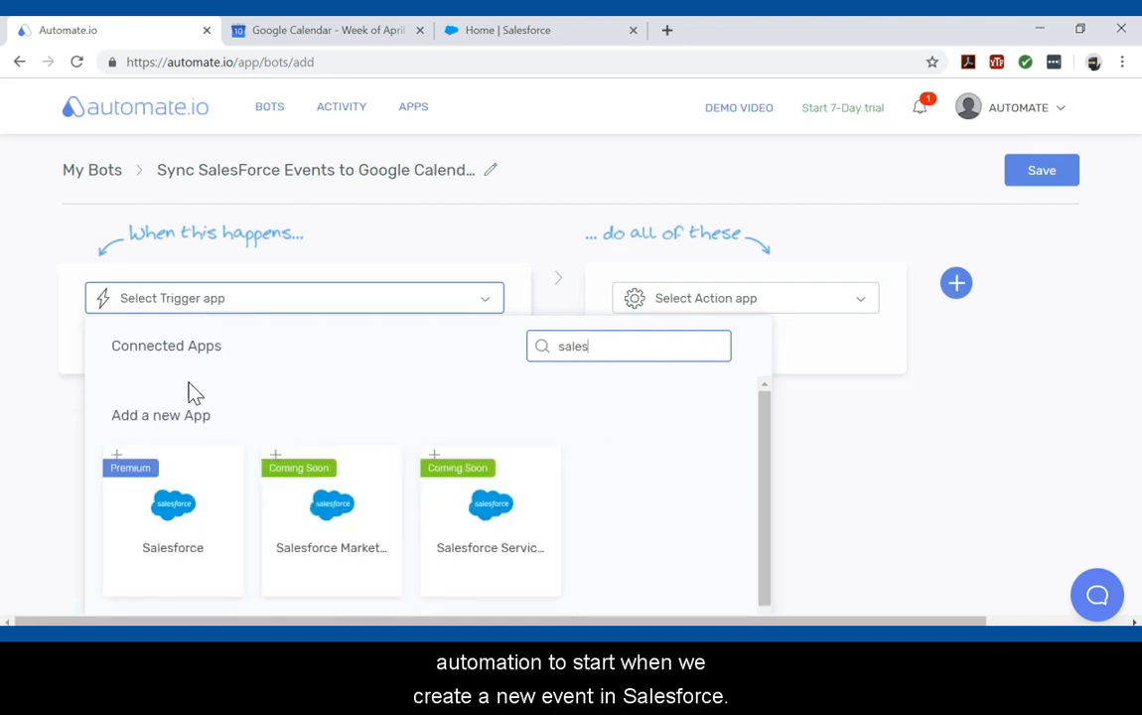
{"action": "left_click", "coordinate": [174, 508]}
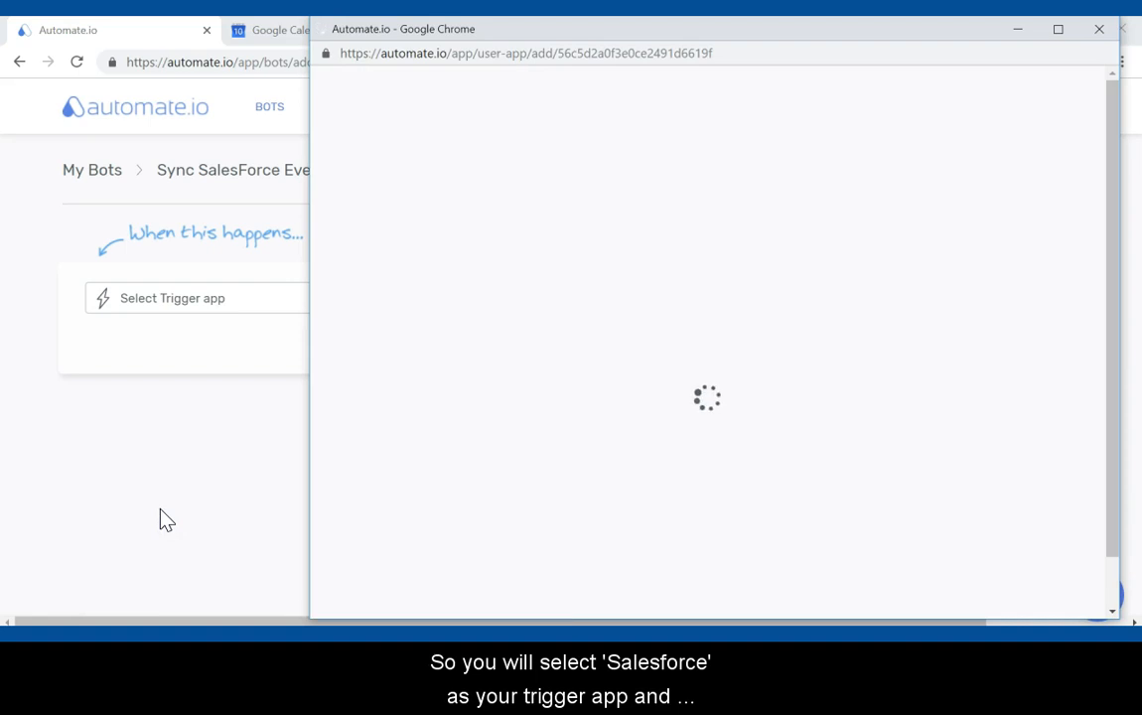
{"action": "left_click", "coordinate": [807, 369]}
{"action": "left_click", "coordinate": [795, 416]}
{"action": "left_click", "coordinate": [849, 461]}
{"action": "left_click", "coordinate": [821, 608]}
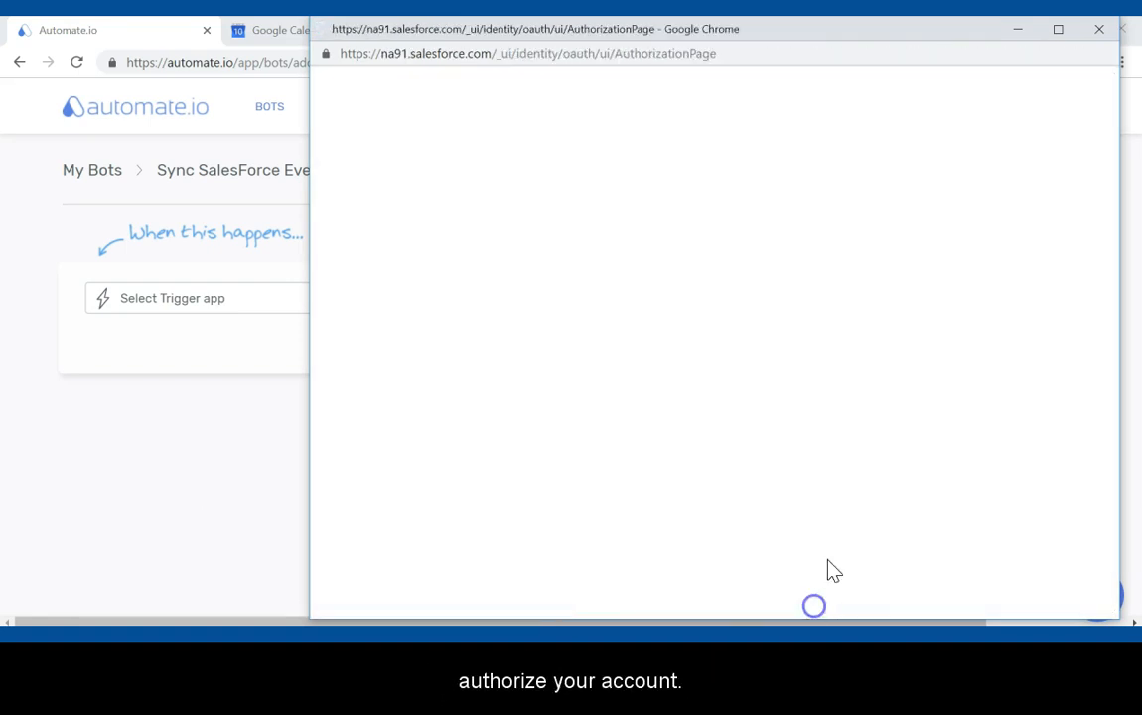
{"action": "left_click", "coordinate": [900, 326]}
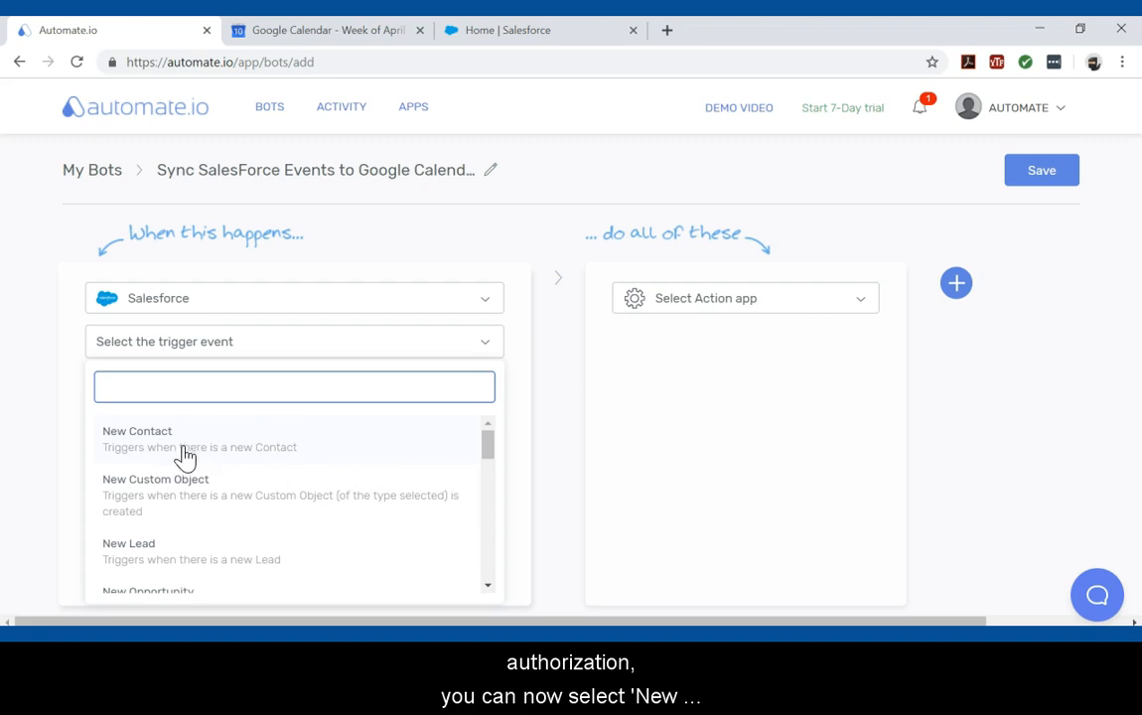
Set the Salesforce trigger event to New Event
{"action": "scroll", "coordinate": [174, 487], "scroll_direction": "down", "scroll_amount": 3}
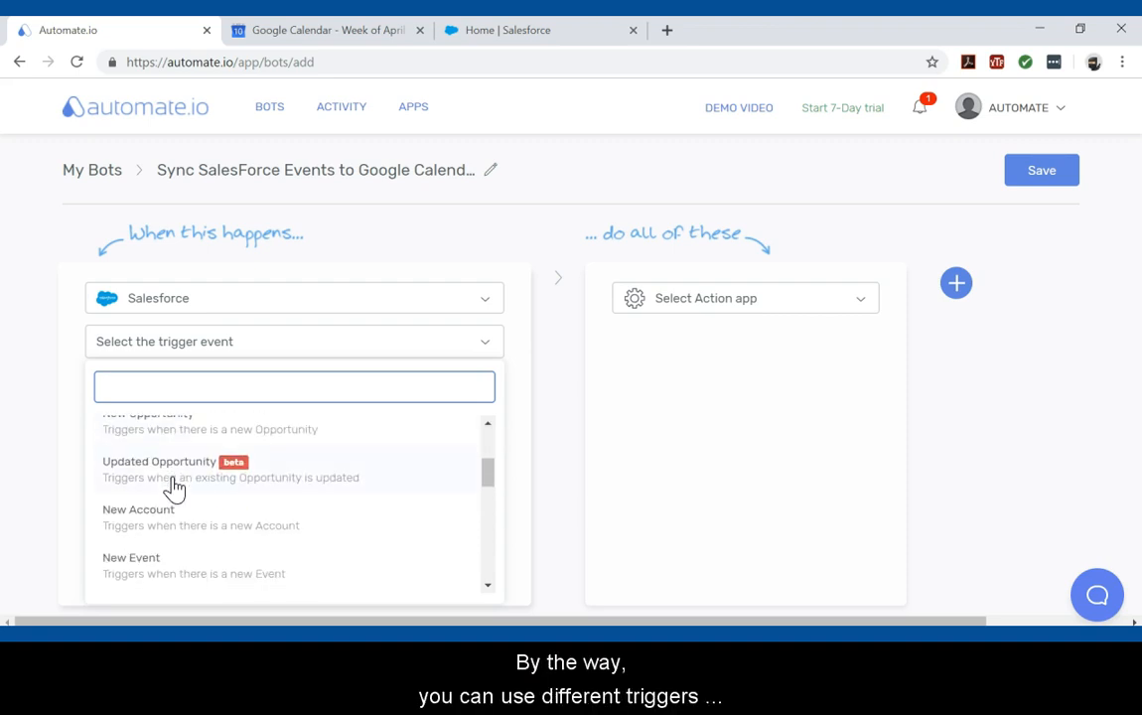
{"action": "scroll", "coordinate": [174, 487], "scroll_direction": "down", "scroll_amount": 2}
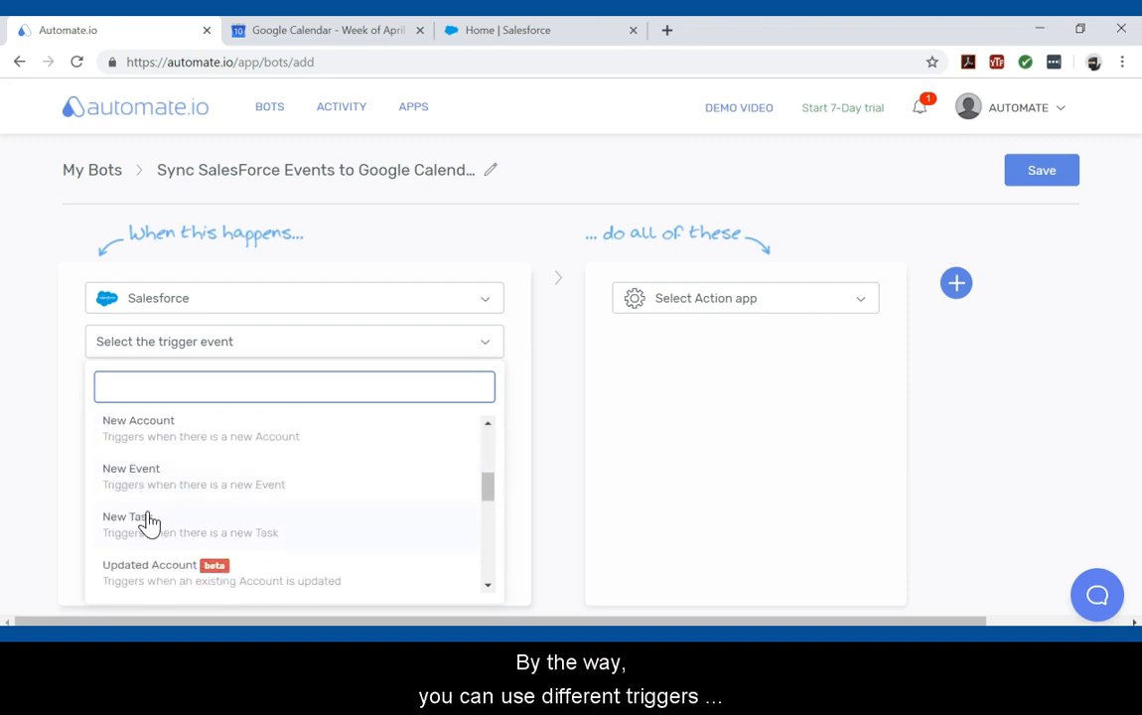
{"action": "scroll", "coordinate": [147, 522], "scroll_direction": "down", "scroll_amount": 2}
{"action": "scroll", "coordinate": [159, 590], "scroll_direction": "up", "scroll_amount": 2}
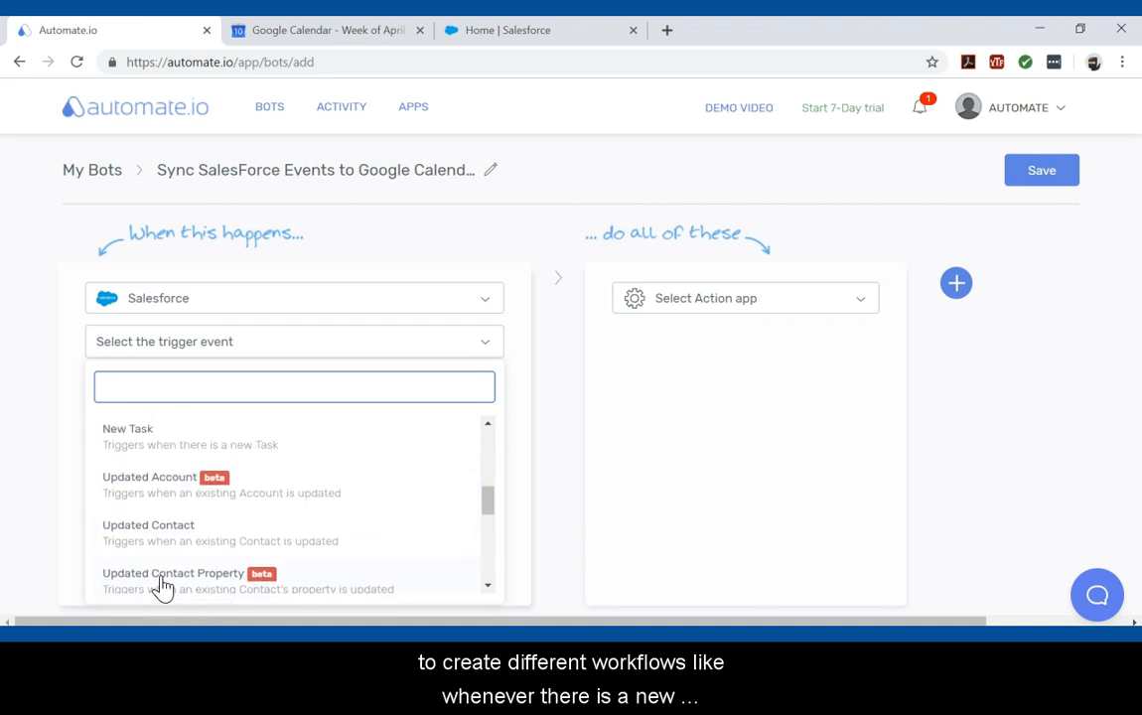
{"action": "scroll", "coordinate": [166, 566], "scroll_direction": "down", "scroll_amount": 2}
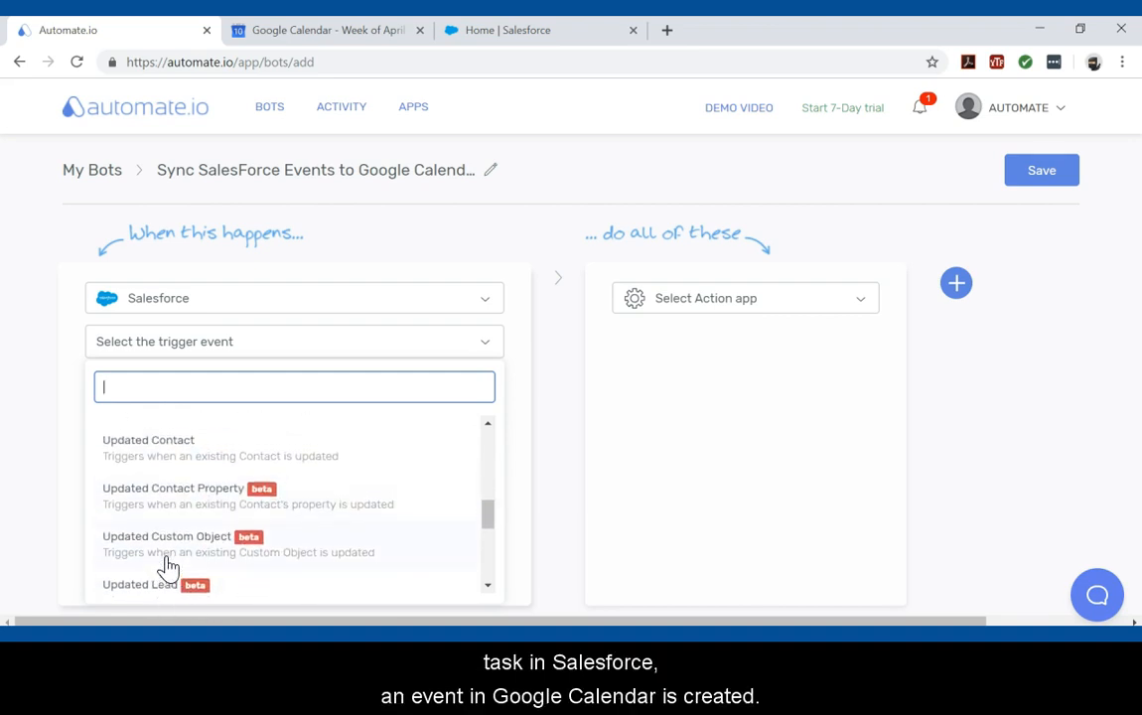
{"action": "scroll", "coordinate": [164, 561], "scroll_direction": "up", "scroll_amount": 2}
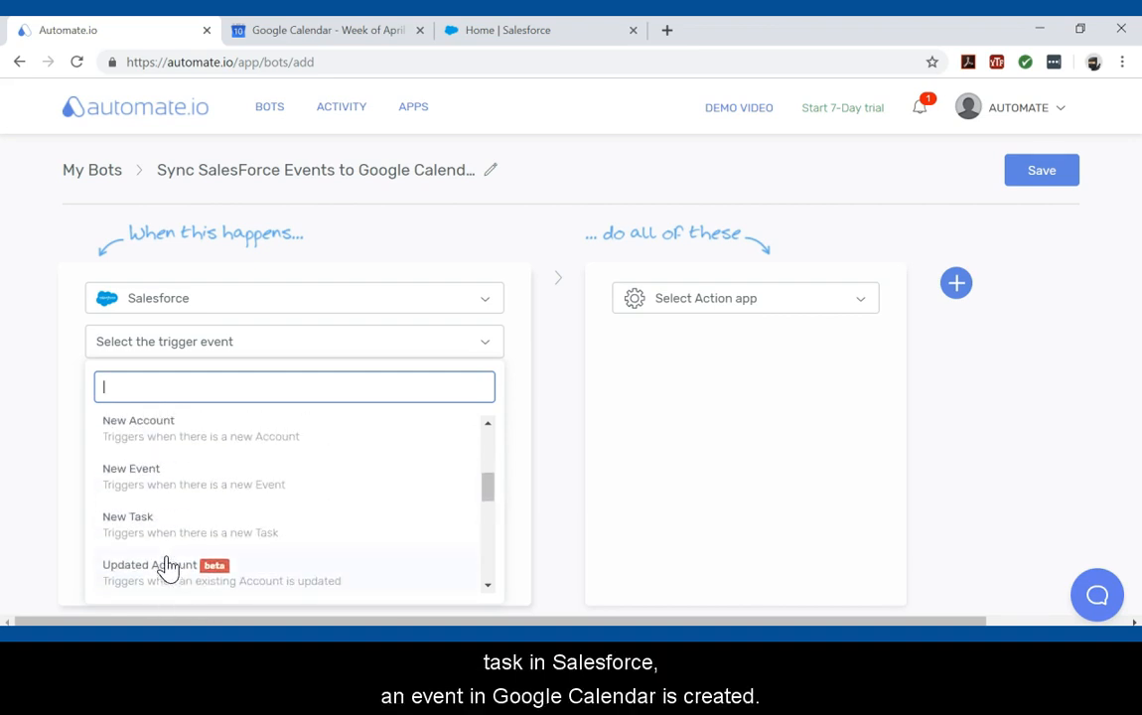
{"action": "left_click", "coordinate": [159, 490]}
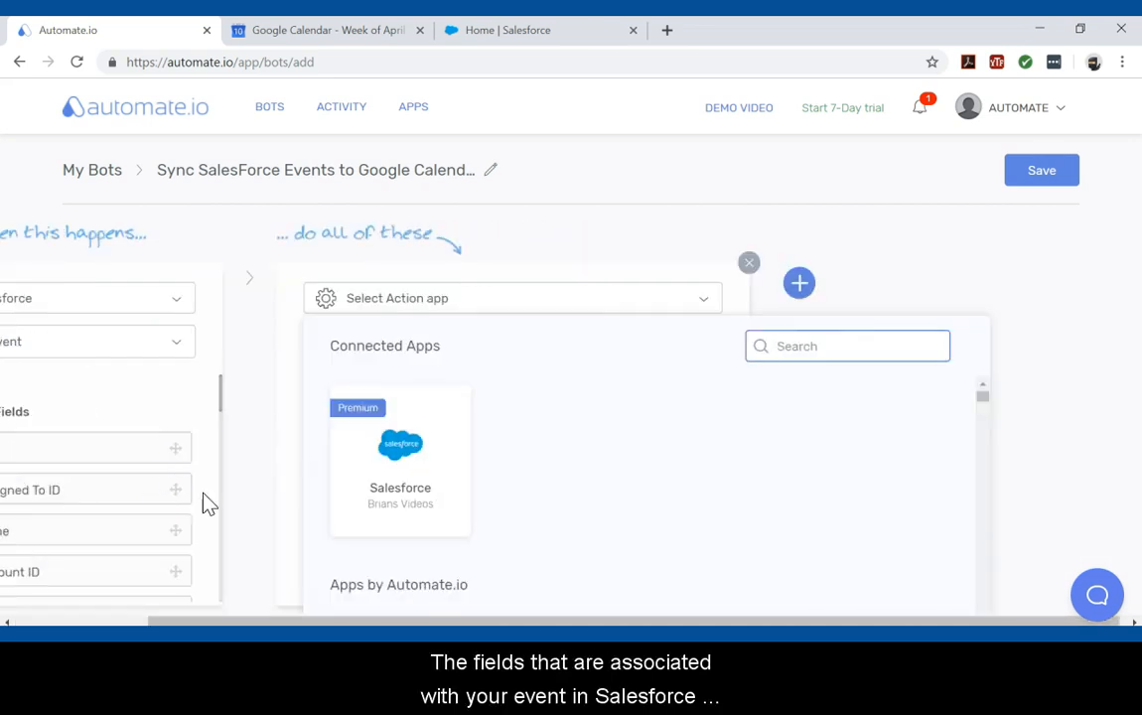
Examine the output fields that the Salesforce New Event trigger offers for mapping
{"action": "left_click_drag", "start_coordinate": [407, 621], "coordinate": [171, 595]}
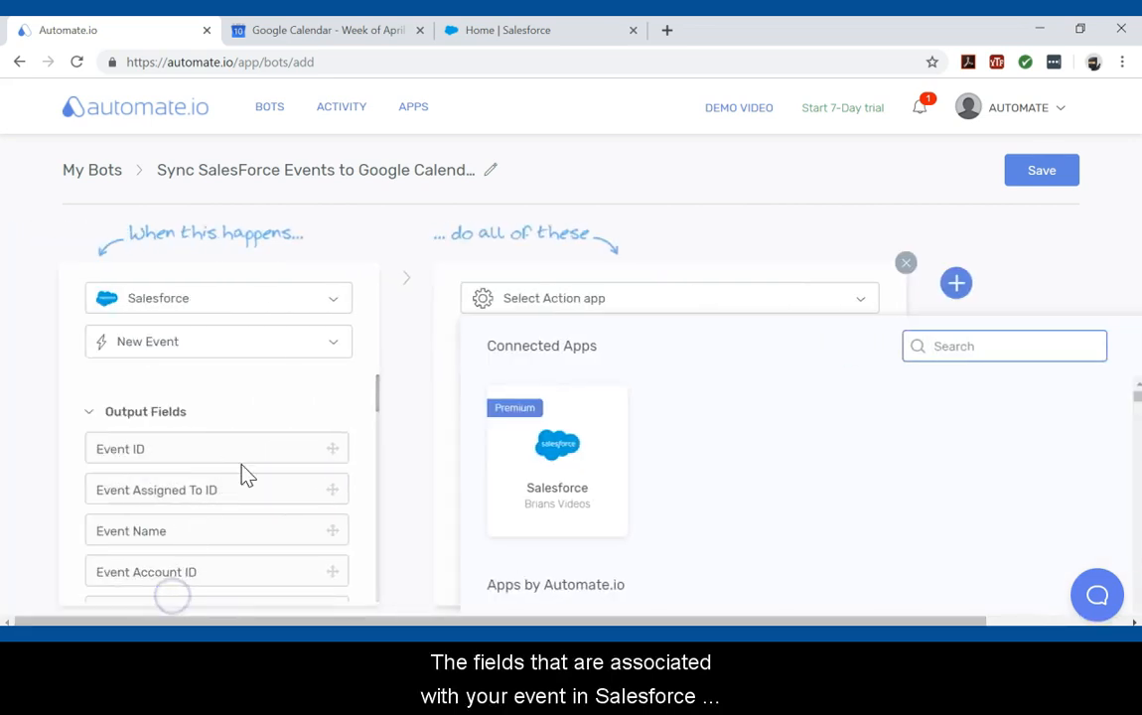
{"action": "left_click", "coordinate": [267, 424]}
{"action": "left_click", "coordinate": [277, 413]}
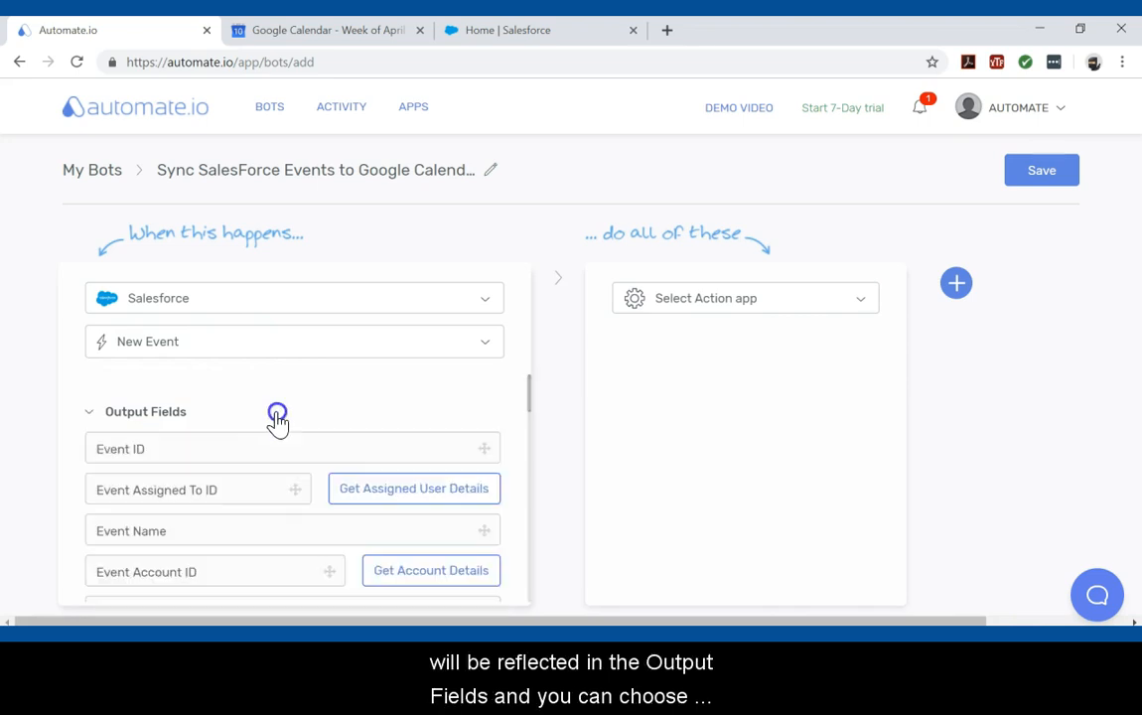
{"action": "scroll", "coordinate": [266, 431], "scroll_direction": "down", "scroll_amount": 5}
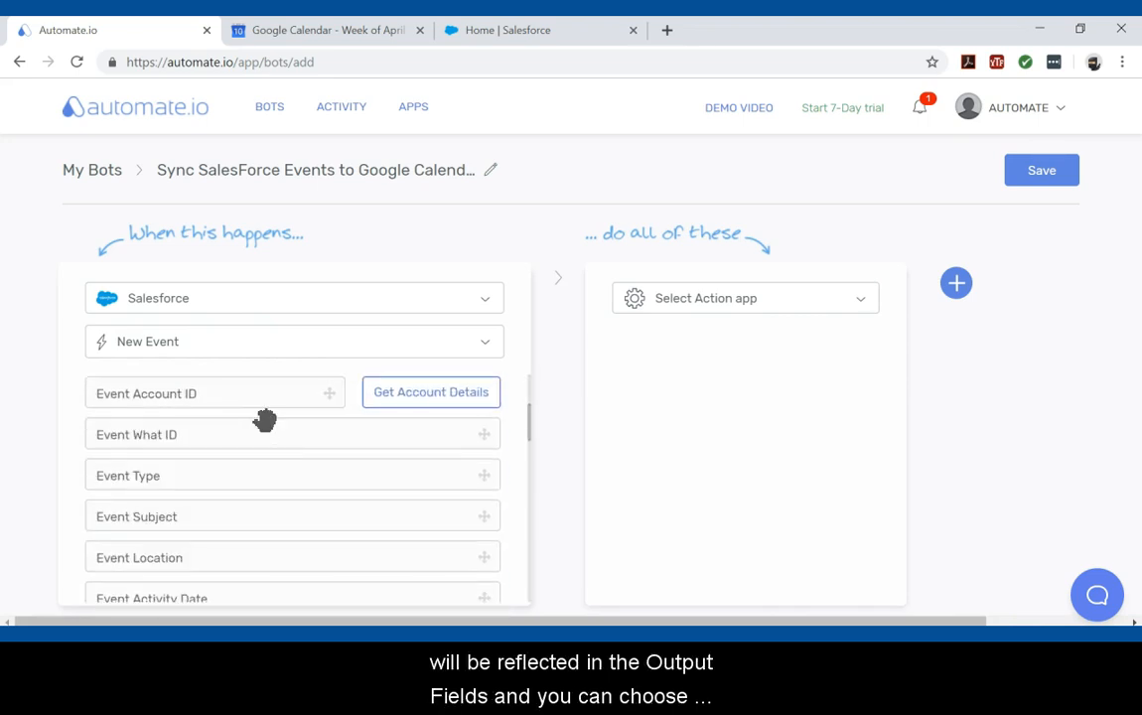
{"action": "scroll", "coordinate": [265, 427], "scroll_direction": "down", "scroll_amount": 5}
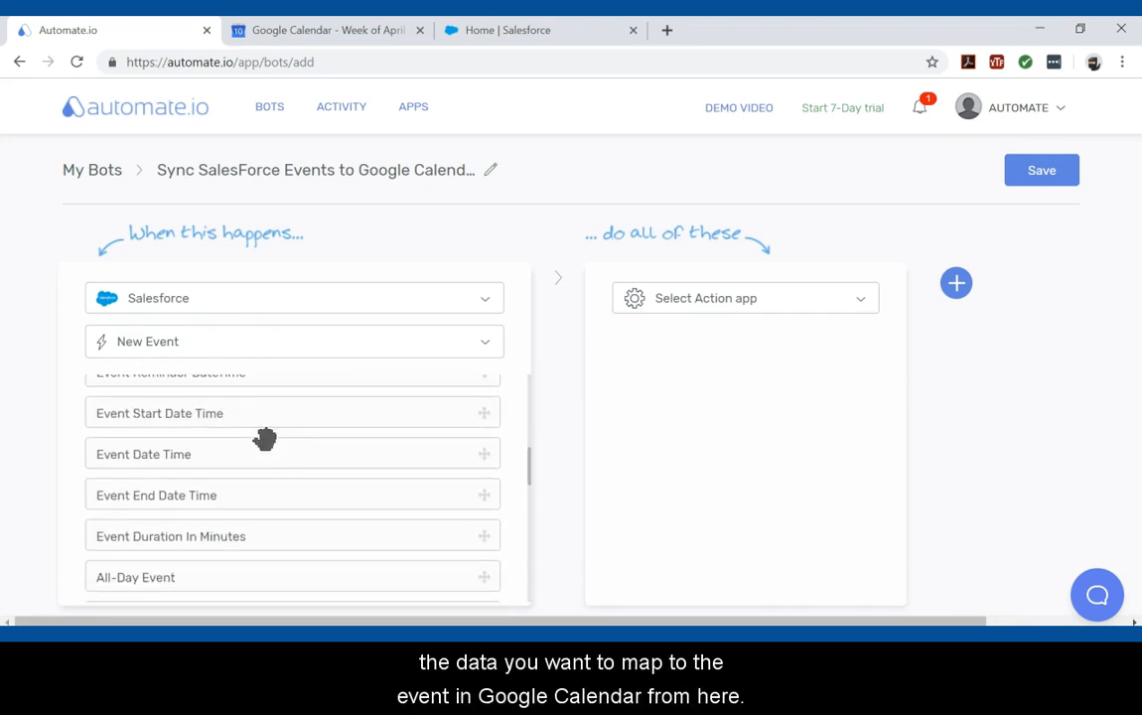
{"action": "scroll", "coordinate": [266, 457], "scroll_direction": "down", "scroll_amount": 8}
{"action": "scroll", "coordinate": [265, 453], "scroll_direction": "up", "scroll_amount": 6}
{"action": "scroll", "coordinate": [264, 453], "scroll_direction": "up", "scroll_amount": 10}
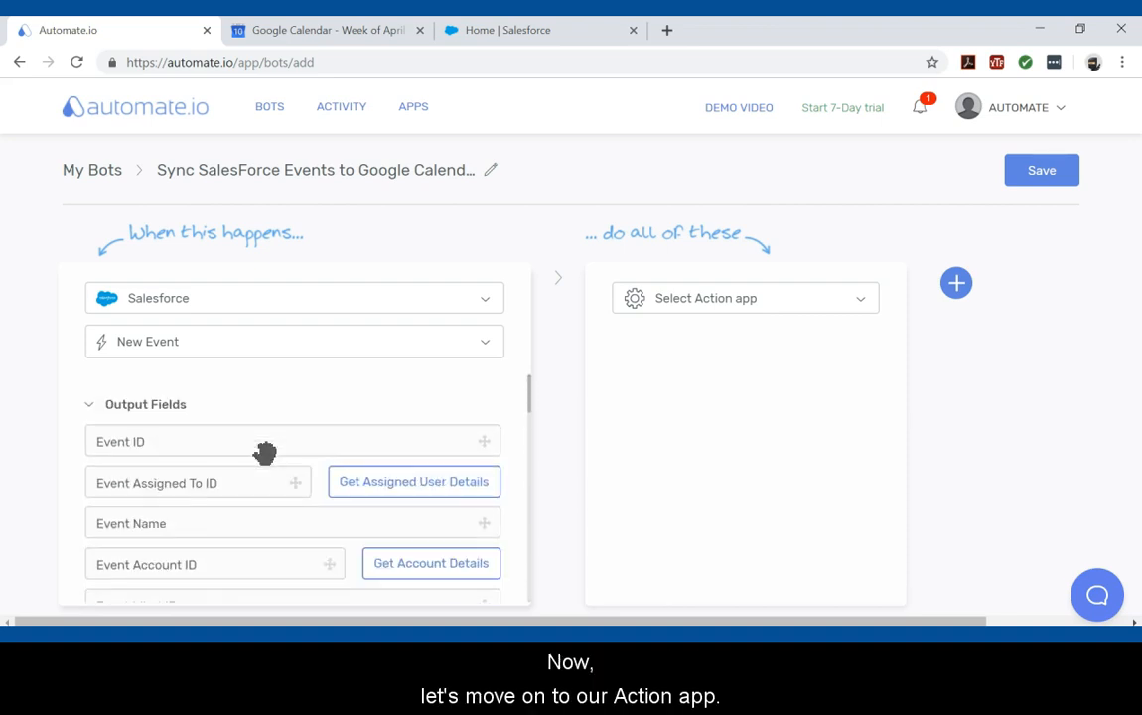
Add Google Calendar as the action app, authorize it with the test Google account and save the connection
{"action": "left_click", "coordinate": [735, 303]}
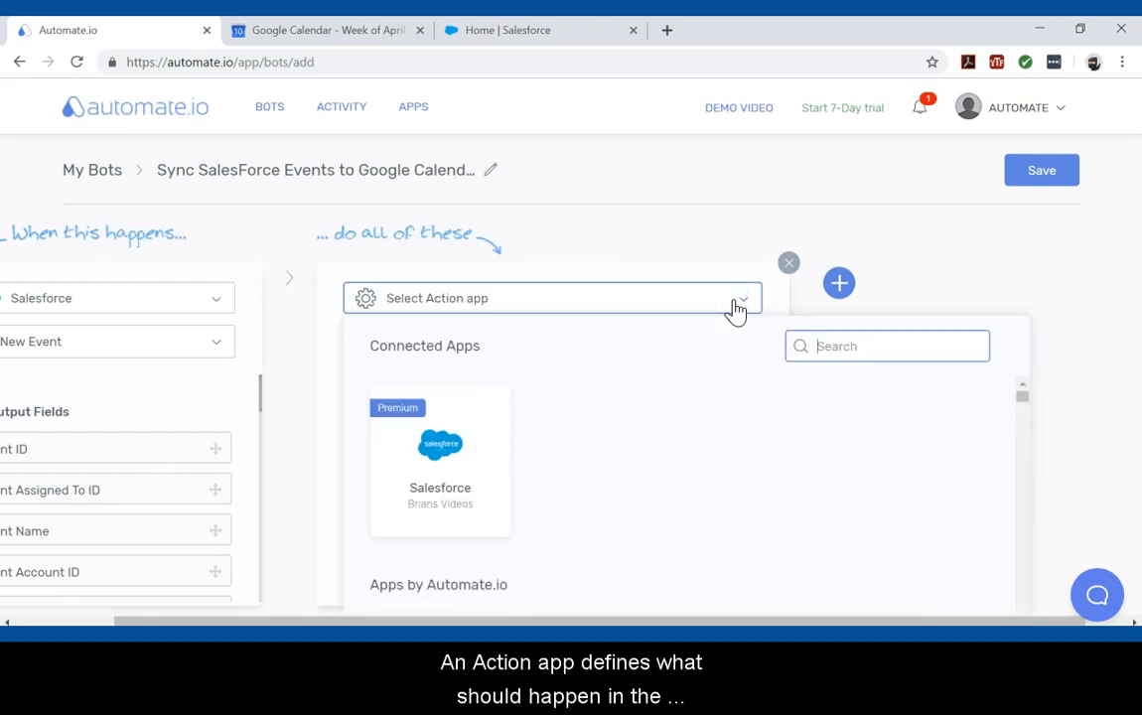
{"action": "type", "text": "google"}
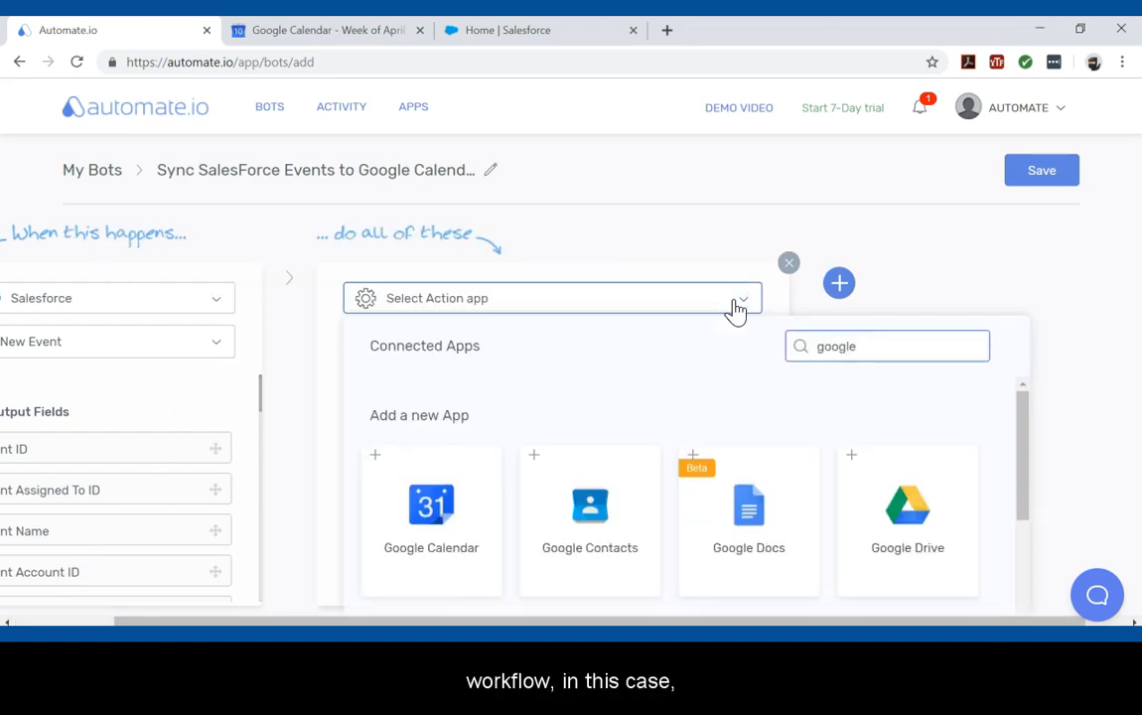
{"action": "type", "text": " ca"}
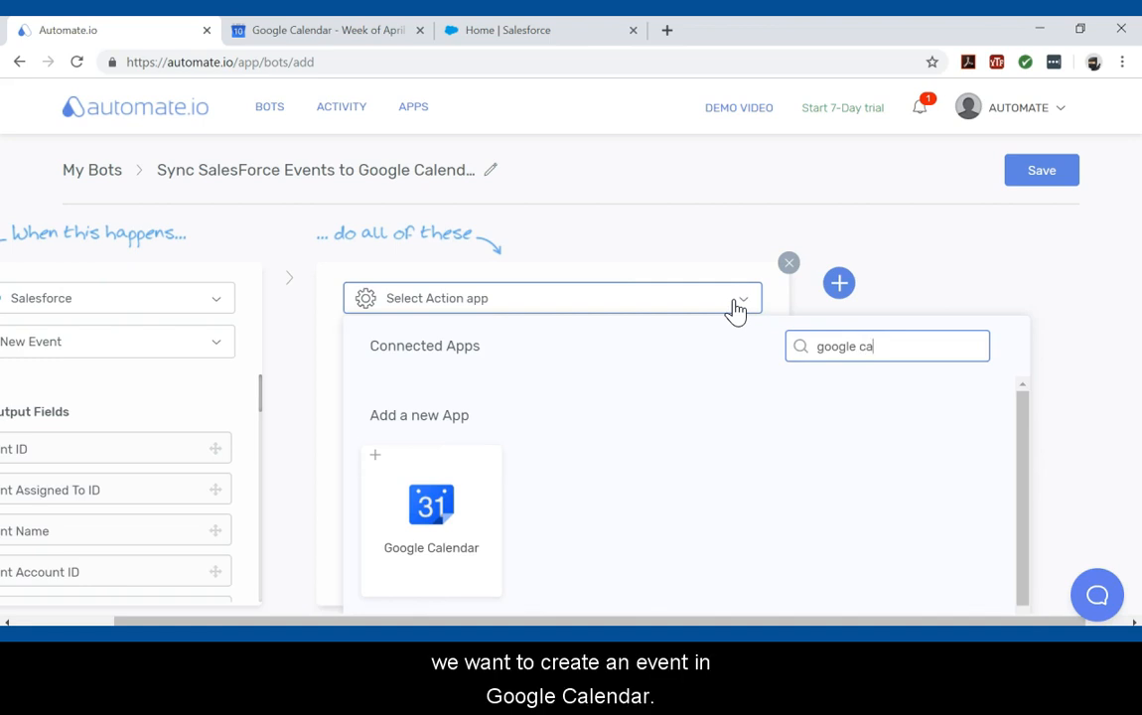
{"action": "left_click", "coordinate": [430, 504]}
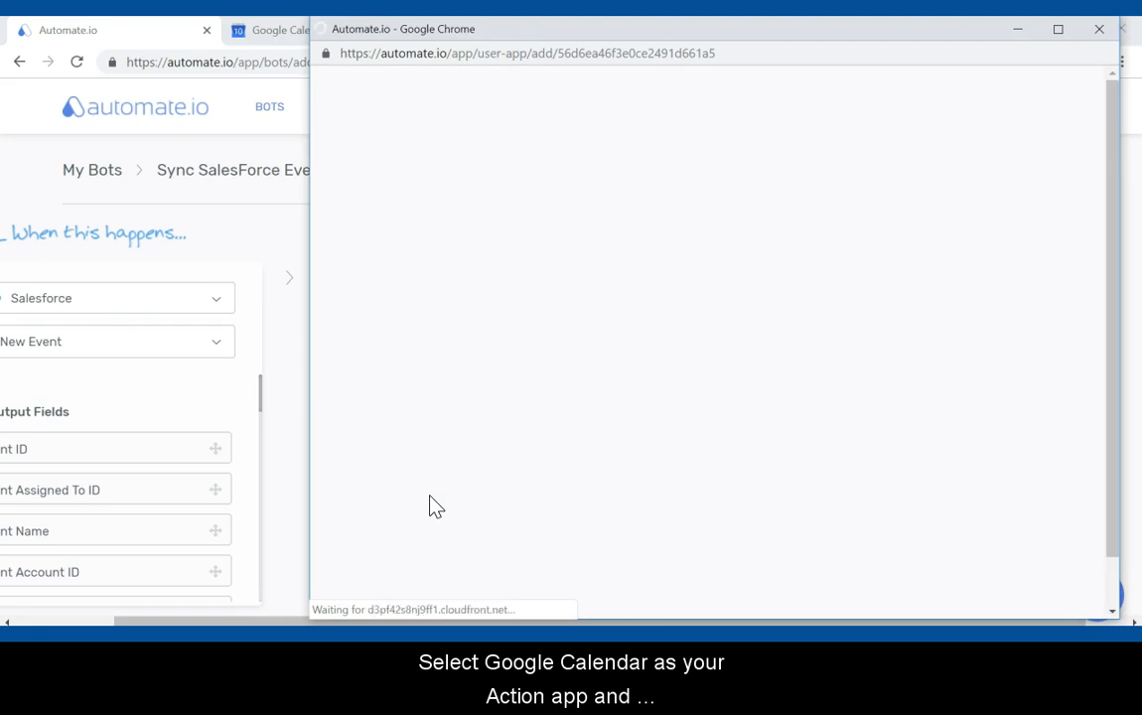
{"action": "left_click", "coordinate": [857, 334]}
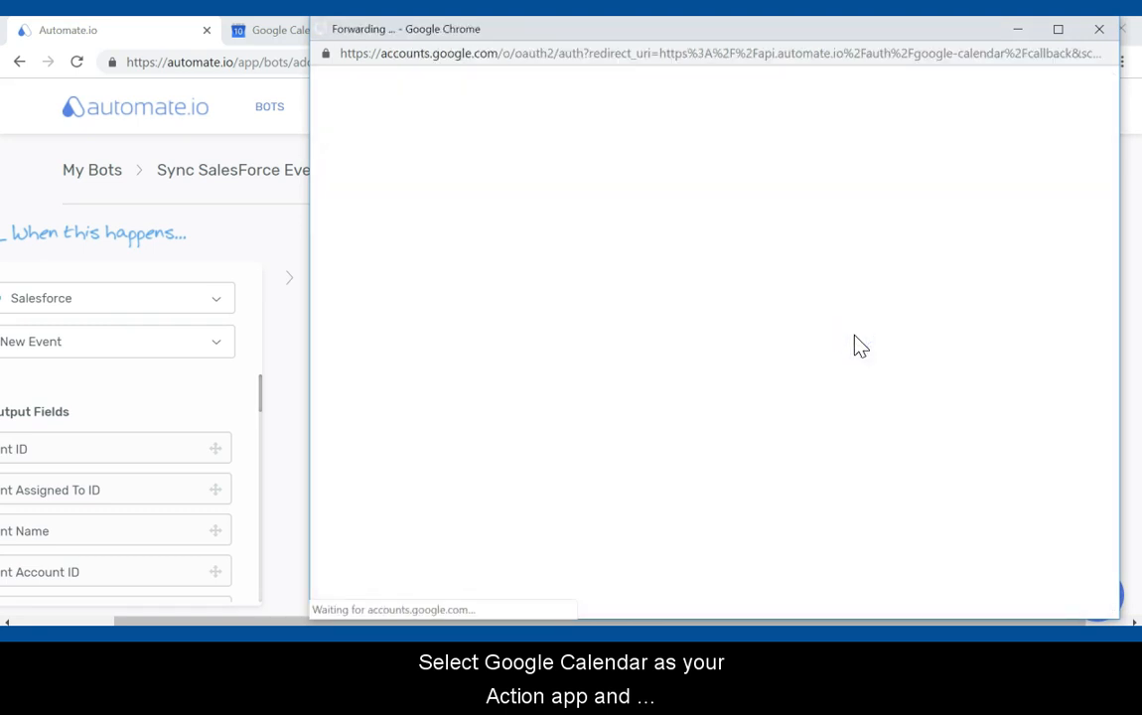
{"action": "left_click", "coordinate": [716, 447]}
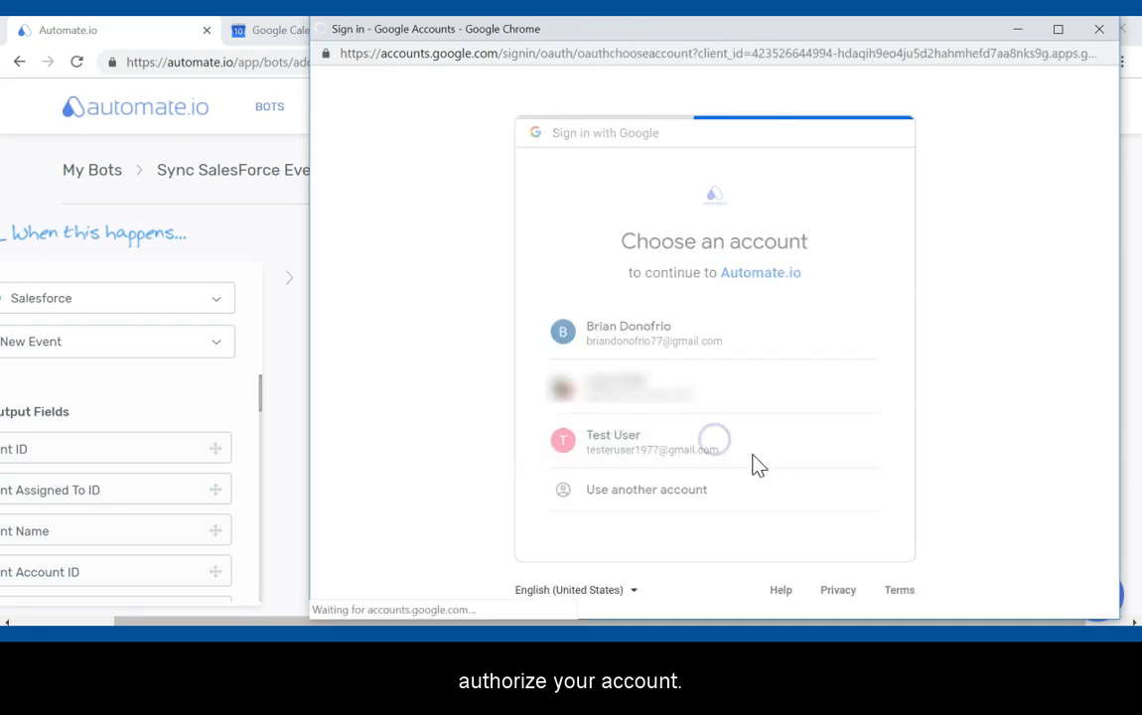
{"action": "left_click", "coordinate": [828, 602]}
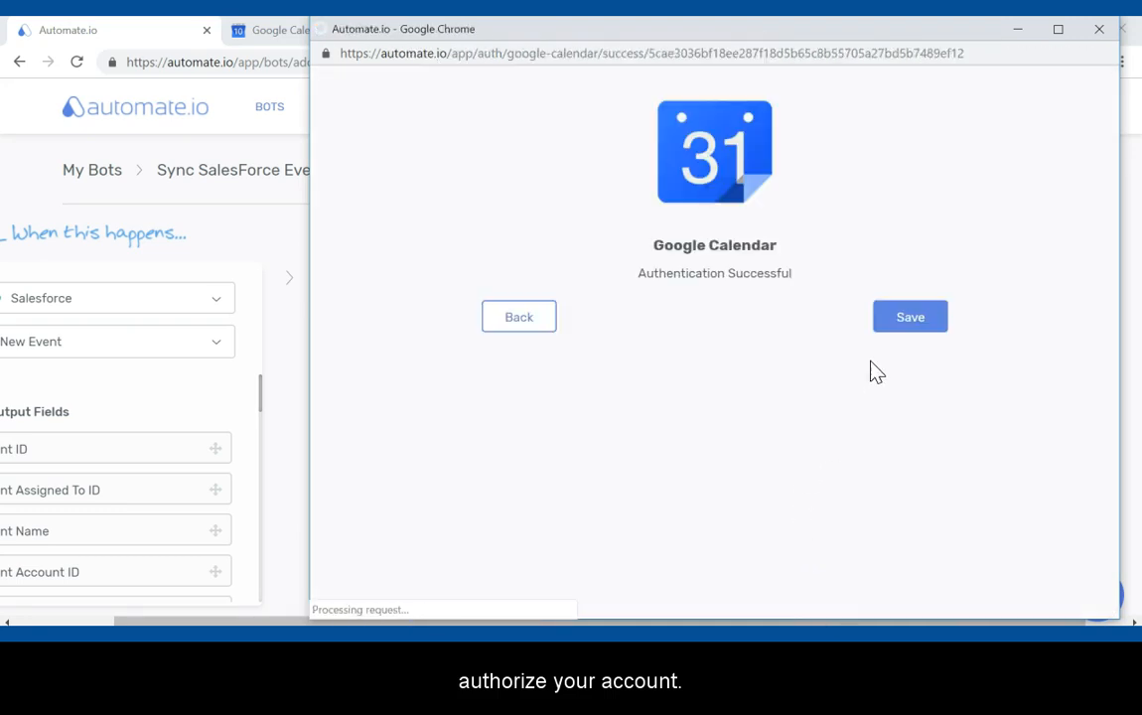
{"action": "left_click", "coordinate": [910, 317]}
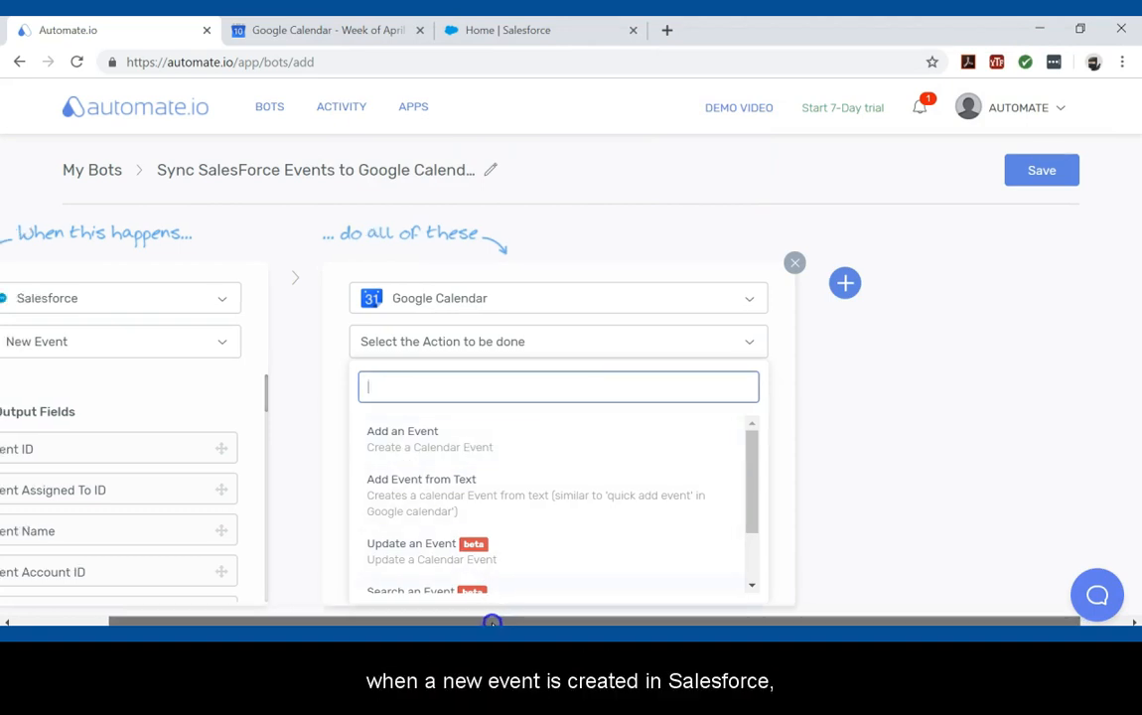
Set the Google Calendar action to Add an Event
{"action": "left_click_drag", "start_coordinate": [491, 620], "coordinate": [365, 609]}
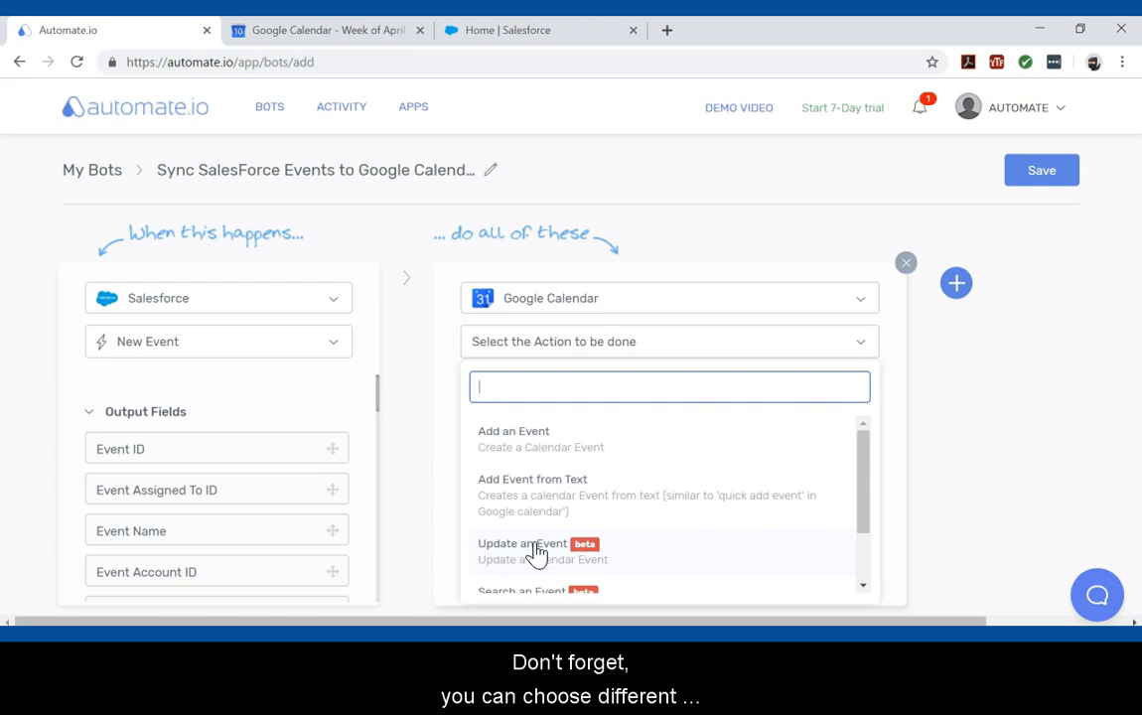
{"action": "scroll", "coordinate": [536, 553], "scroll_direction": "down", "scroll_amount": 1}
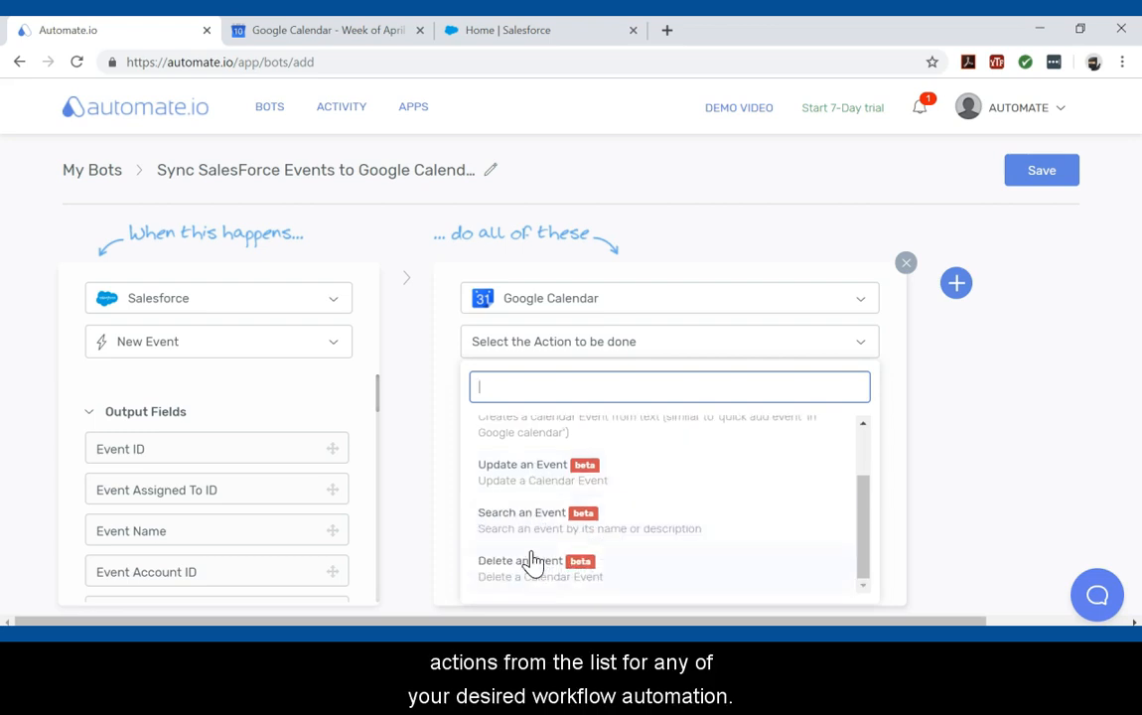
{"action": "scroll", "coordinate": [541, 503], "scroll_direction": "up", "scroll_amount": 1}
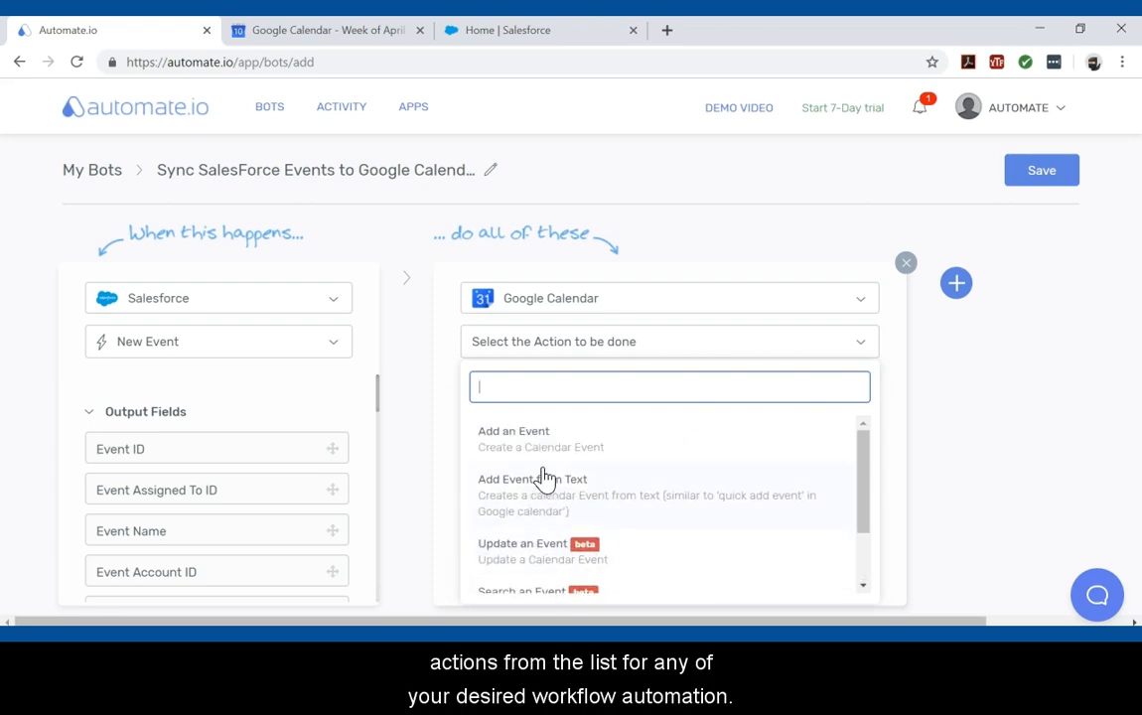
{"action": "left_click", "coordinate": [541, 445]}
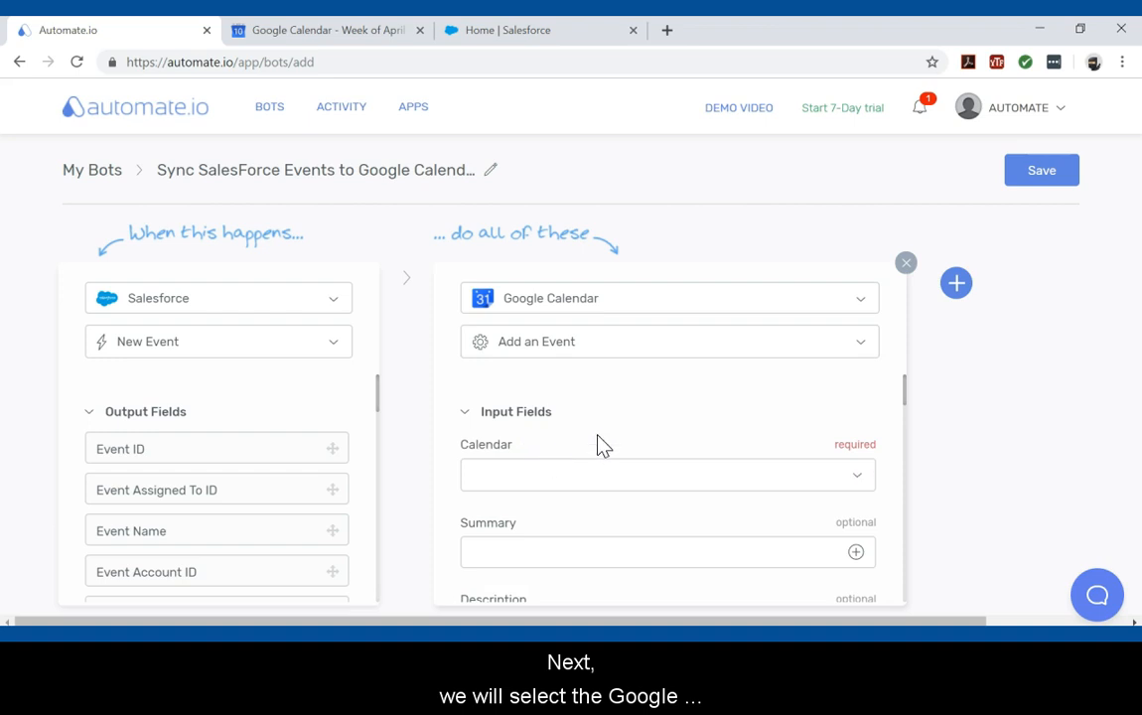
Choose the test account's calendar as the calendar for new events and open the Summary field for entry
{"action": "left_click", "coordinate": [625, 489]}
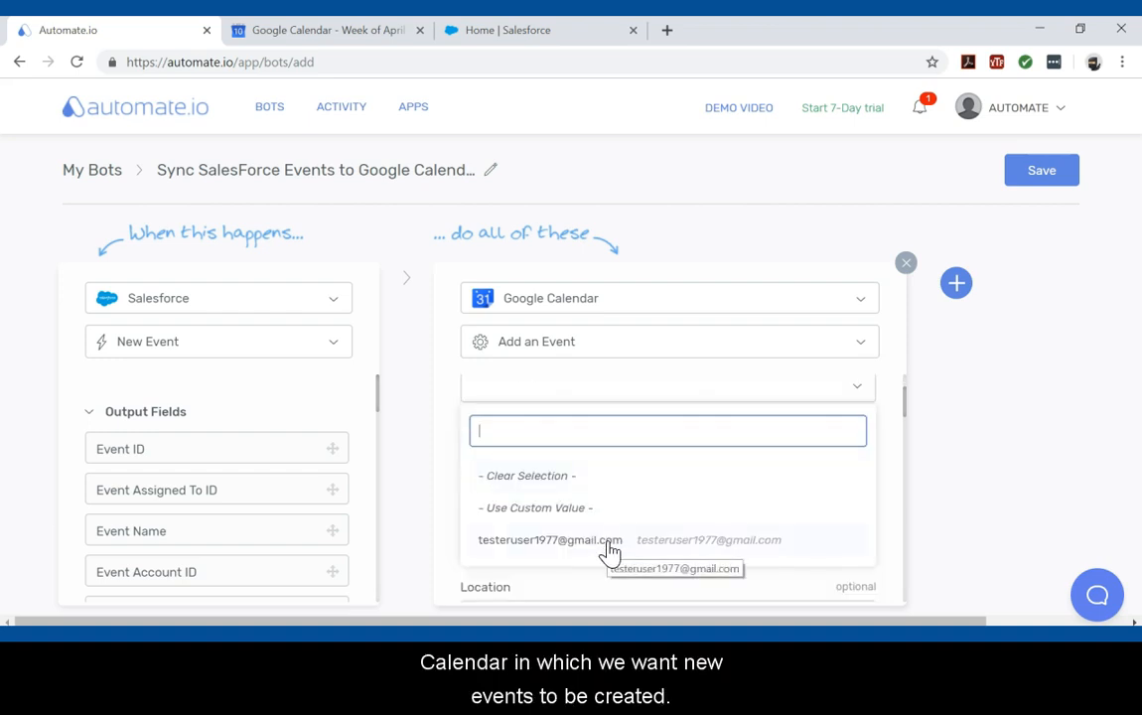
{"action": "left_click", "coordinate": [611, 545]}
{"action": "left_click", "coordinate": [611, 465]}
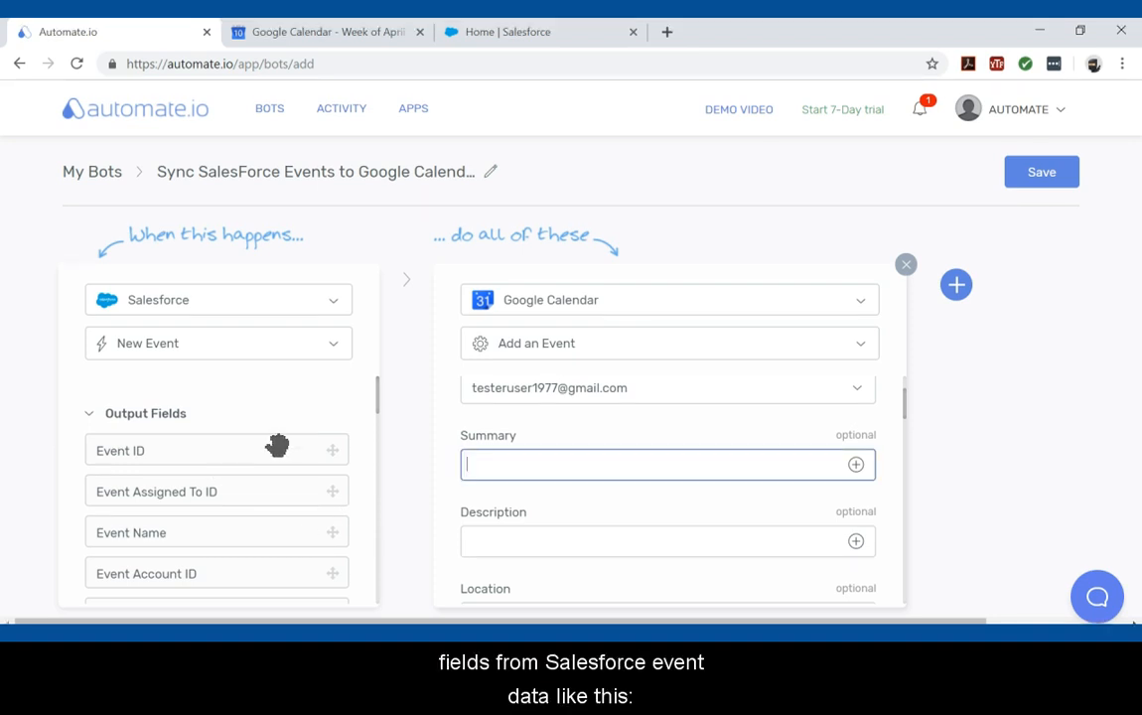
Map the calendar event's Summary to Salesforce's Event Subject and its Description to Event Description
{"action": "scroll", "coordinate": [275, 446], "scroll_direction": "down", "scroll_amount": 5}
{"action": "left_click_drag", "start_coordinate": [261, 429], "coordinate": [591, 465]}
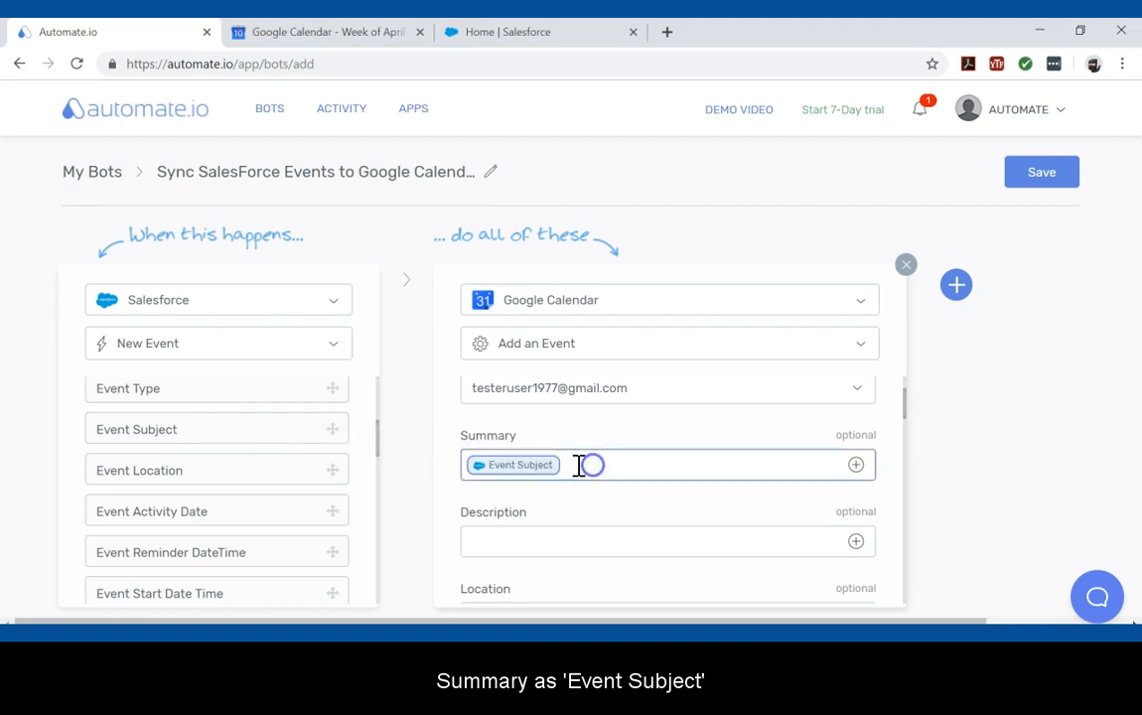
{"action": "scroll", "coordinate": [221, 504], "scroll_direction": "down", "scroll_amount": 3}
{"action": "scroll", "coordinate": [220, 503], "scroll_direction": "down", "scroll_amount": 2}
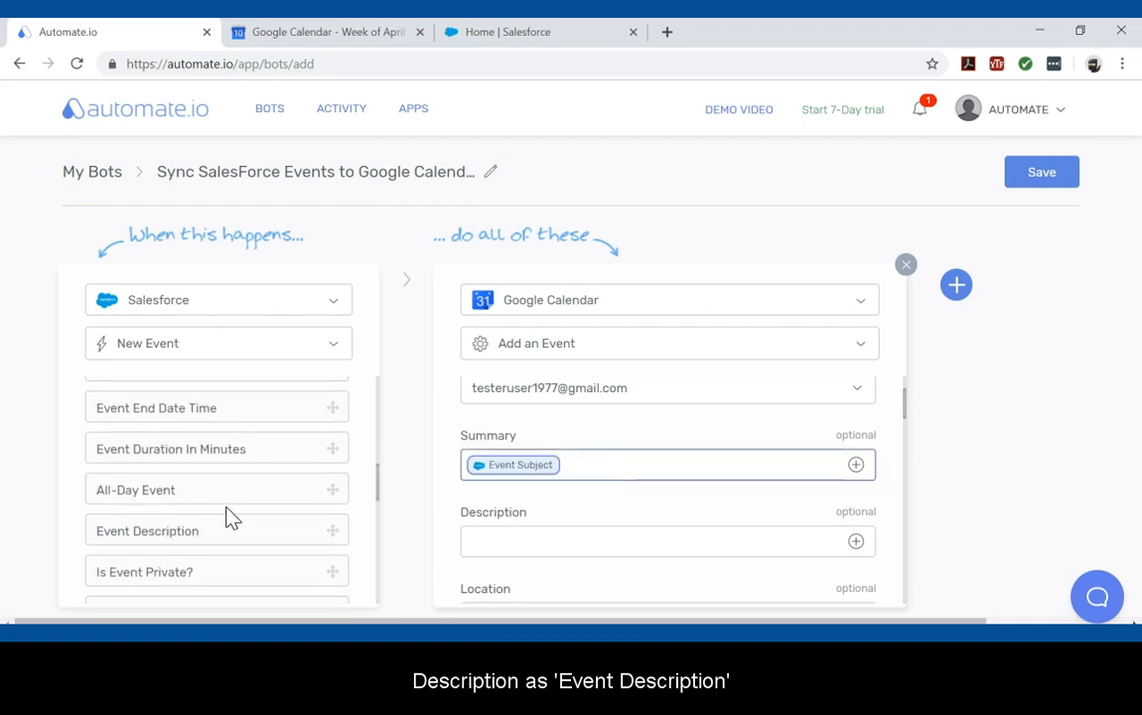
{"action": "left_click_drag", "start_coordinate": [229, 530], "coordinate": [569, 532]}
Map the calendar event's Start Time to Event Start Date Time and its End Time to Event End Date Time
{"action": "scroll", "coordinate": [569, 532], "scroll_direction": "down", "scroll_amount": 2}
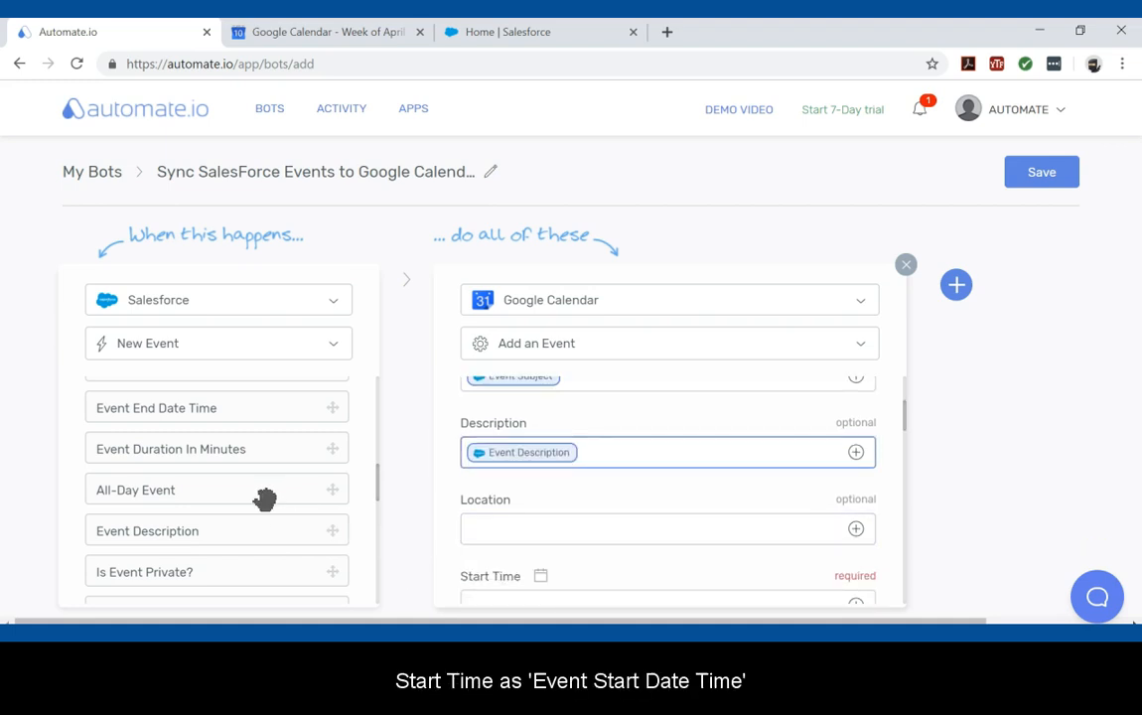
{"action": "scroll", "coordinate": [265, 499], "scroll_direction": "down", "scroll_amount": 4}
{"action": "scroll", "coordinate": [510, 542], "scroll_direction": "down", "scroll_amount": 2}
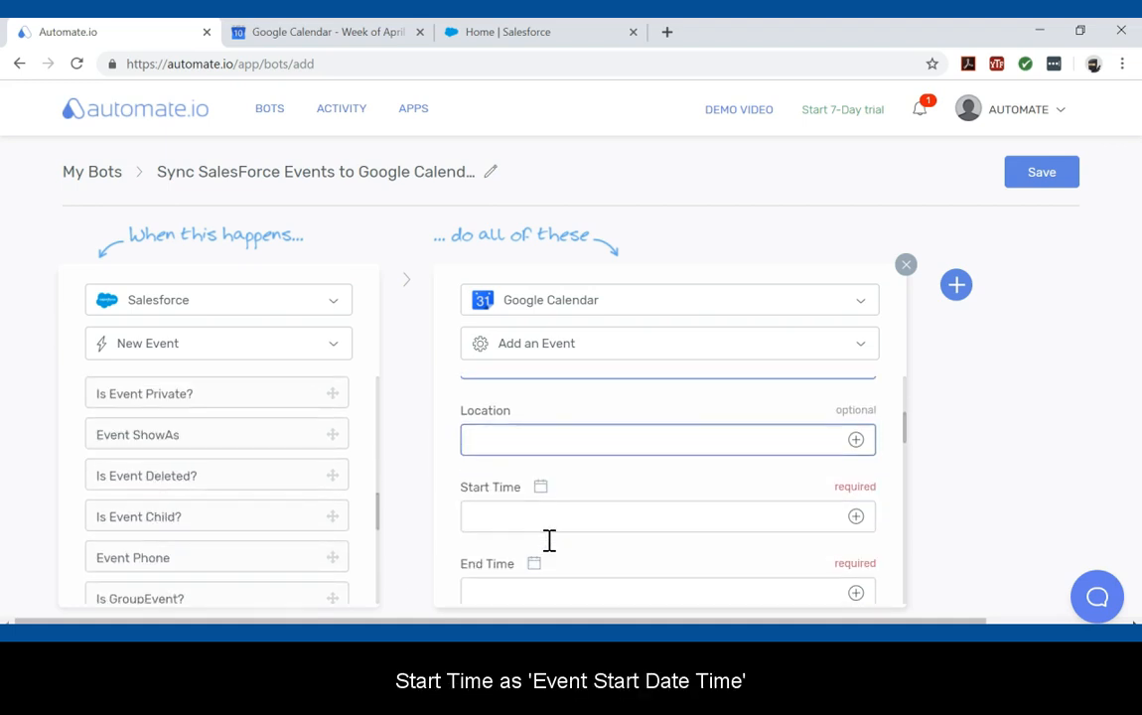
{"action": "scroll", "coordinate": [253, 541], "scroll_direction": "down", "scroll_amount": 5}
{"action": "left_click_drag", "start_coordinate": [214, 413], "coordinate": [532, 517]}
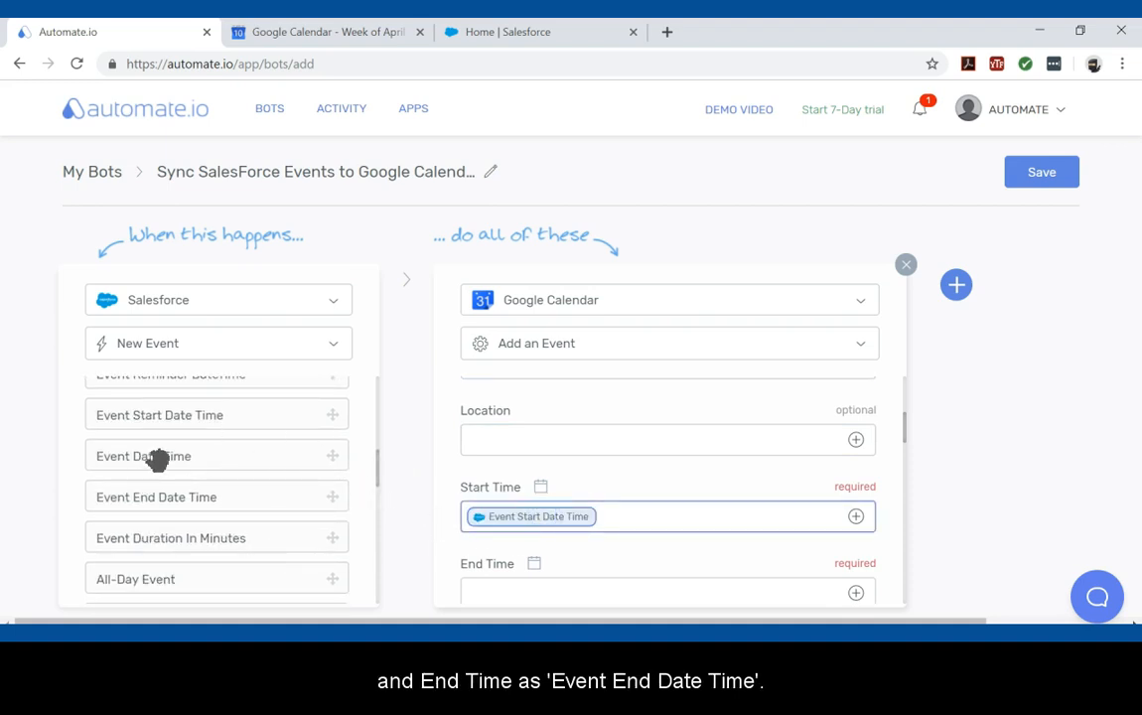
{"action": "left_click_drag", "start_coordinate": [179, 499], "coordinate": [578, 550]}
Set the Input Time Zone to GMT/UTC and read the note on time zones for output fields
{"action": "scroll", "coordinate": [573, 562], "scroll_direction": "down", "scroll_amount": 3}
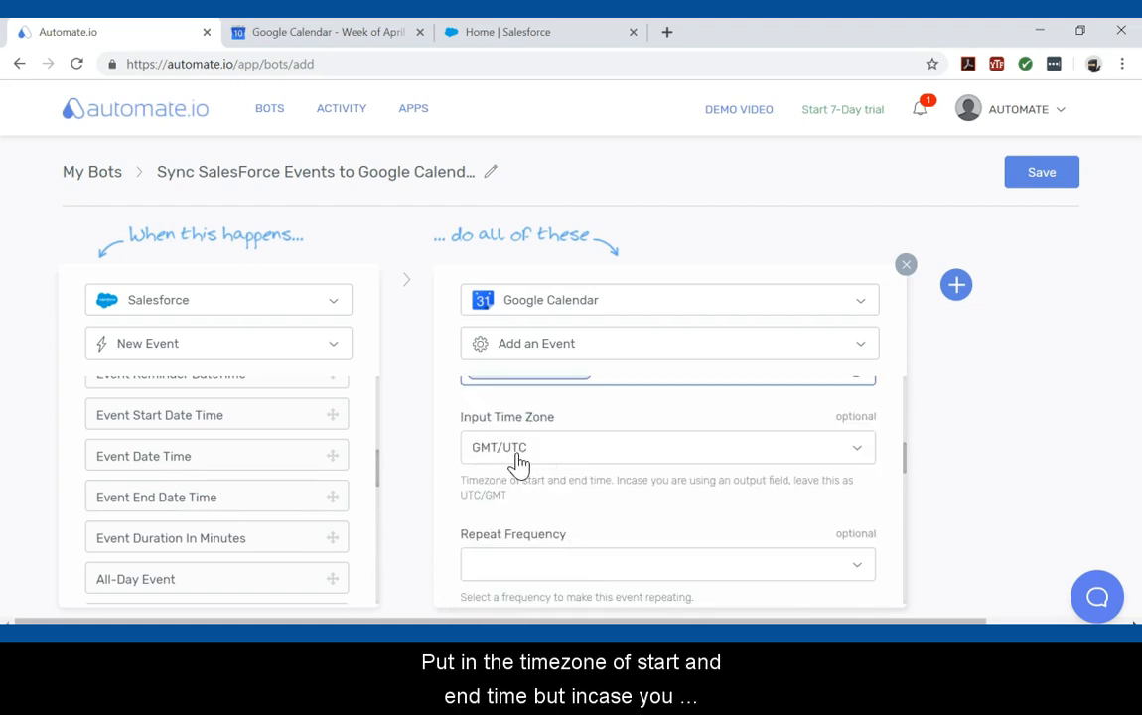
{"action": "left_click", "coordinate": [483, 457]}
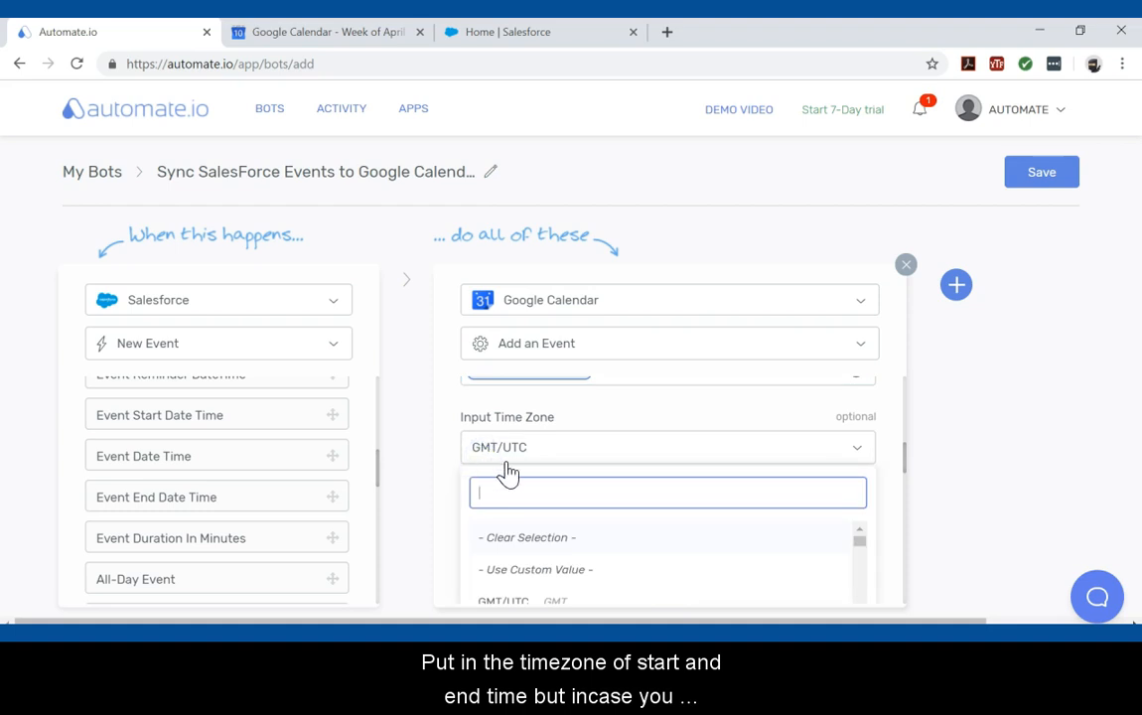
{"action": "scroll", "coordinate": [514, 480], "scroll_direction": "down", "scroll_amount": 1}
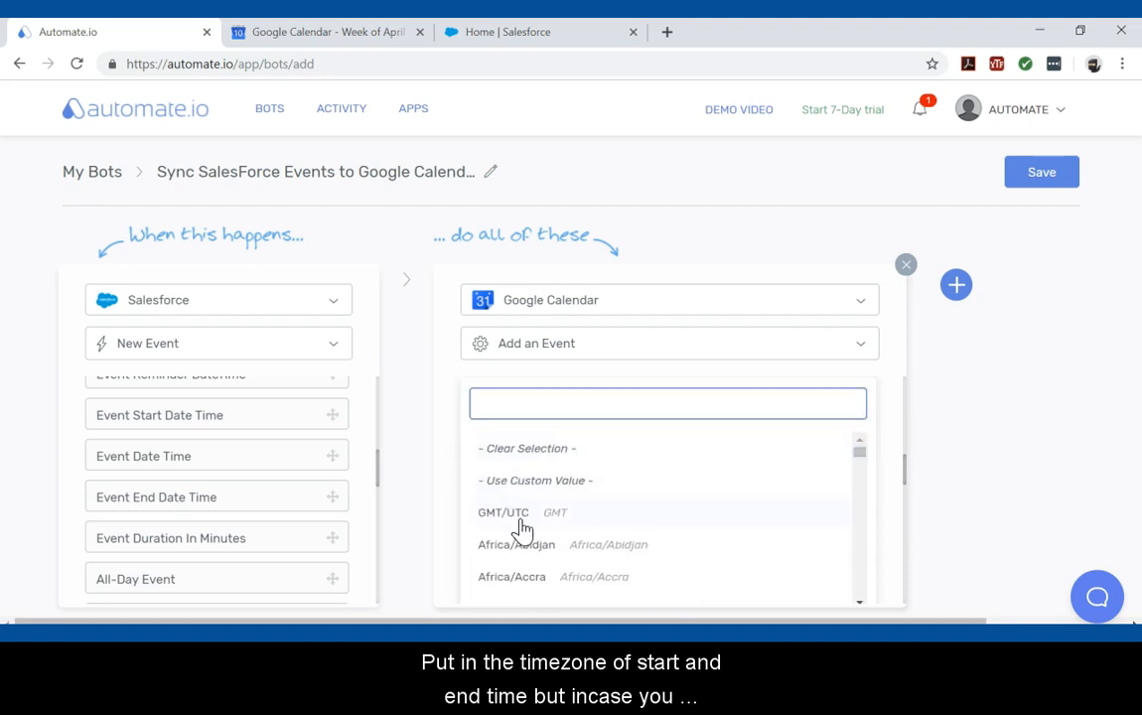
{"action": "left_click", "coordinate": [517, 518]}
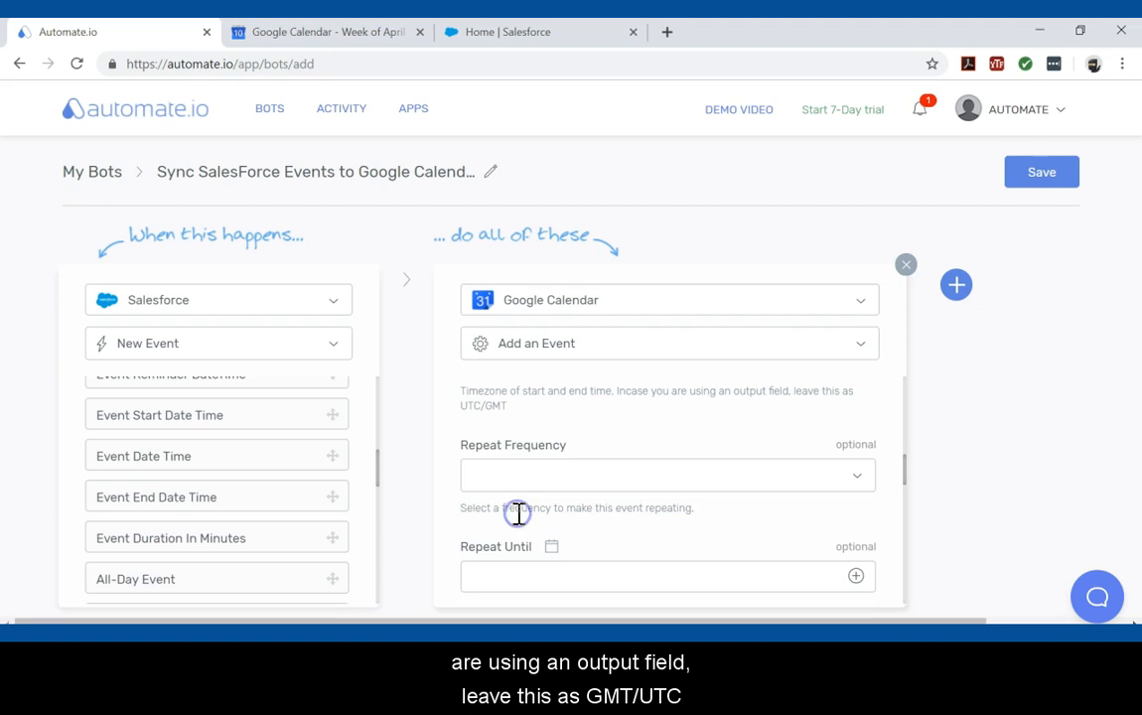
{"action": "left_click_drag", "start_coordinate": [471, 393], "coordinate": [752, 397]}
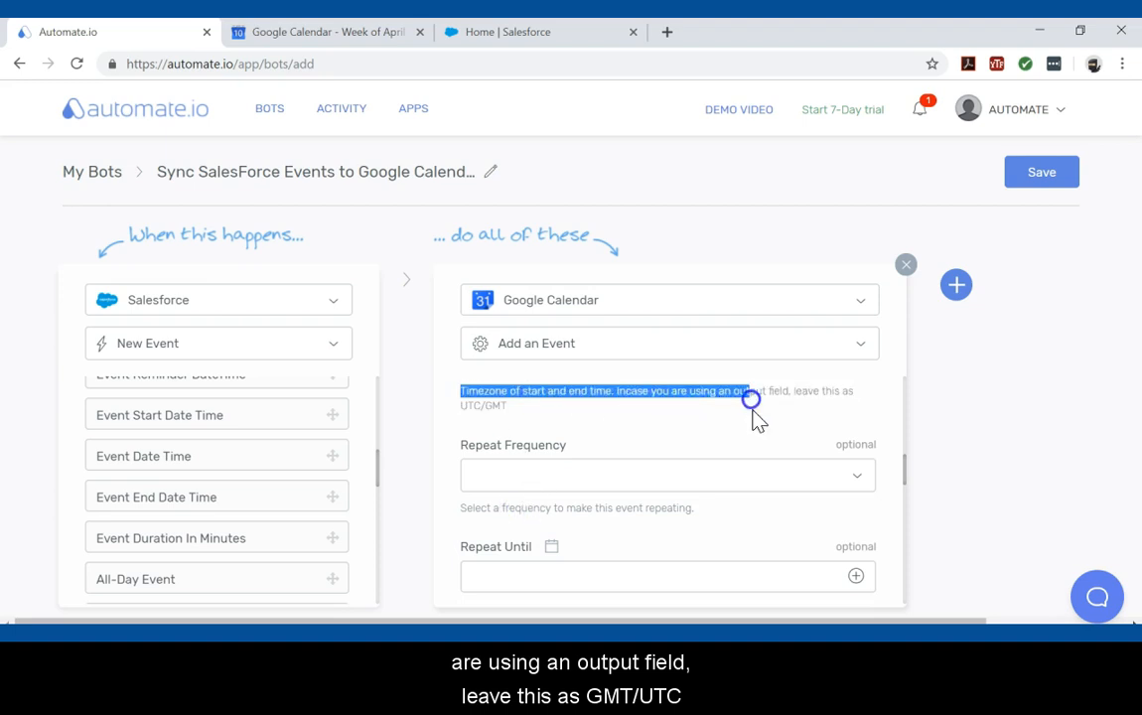
{"action": "left_click", "coordinate": [769, 423]}
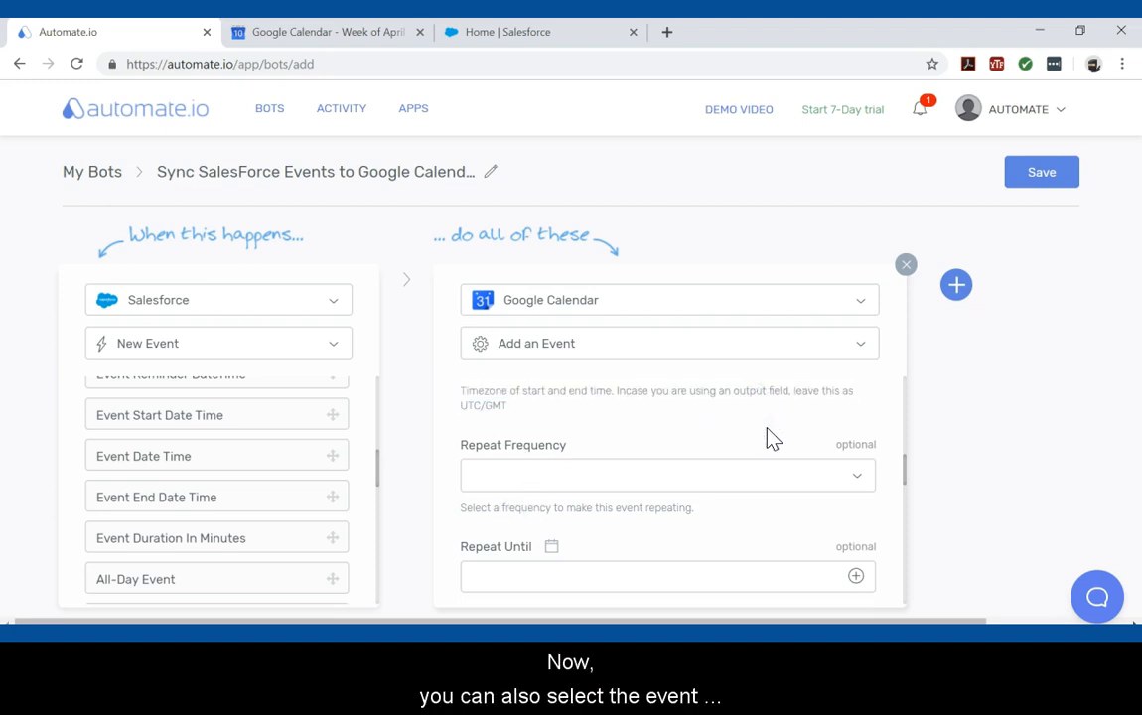
Look through the Repeat Frequency options for the calendar event without choosing one
{"action": "left_click", "coordinate": [693, 475]}
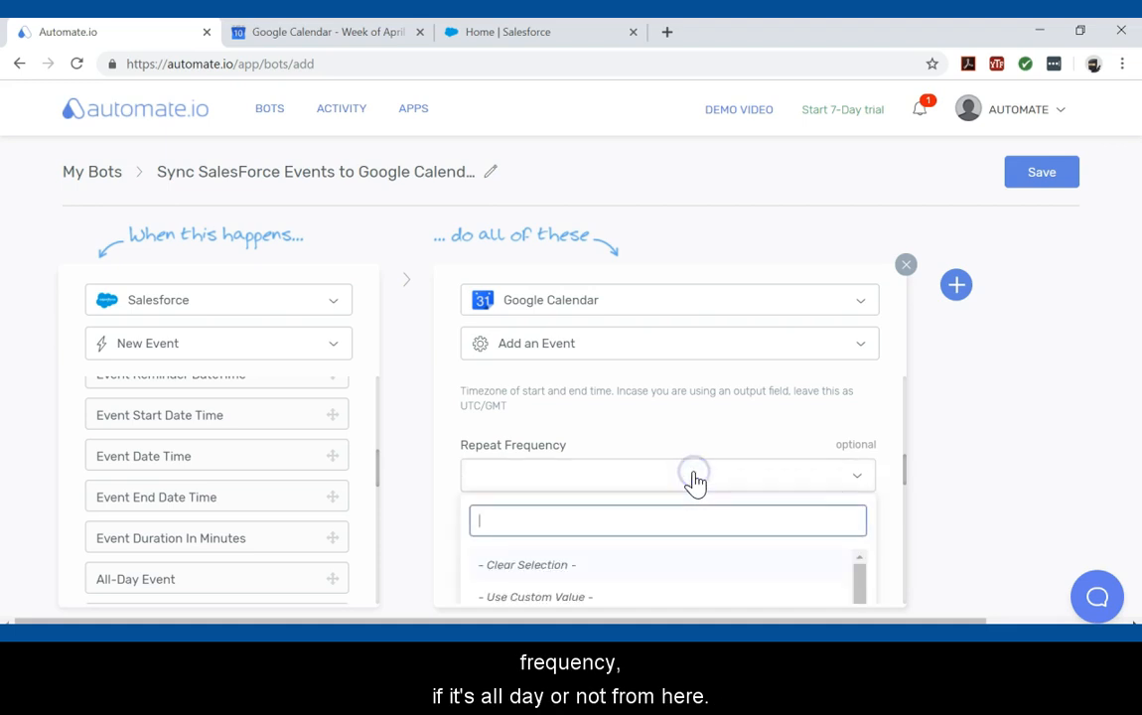
{"action": "scroll", "coordinate": [693, 480], "scroll_direction": "down", "scroll_amount": 1}
{"action": "scroll", "coordinate": [695, 485], "scroll_direction": "down", "scroll_amount": 1}
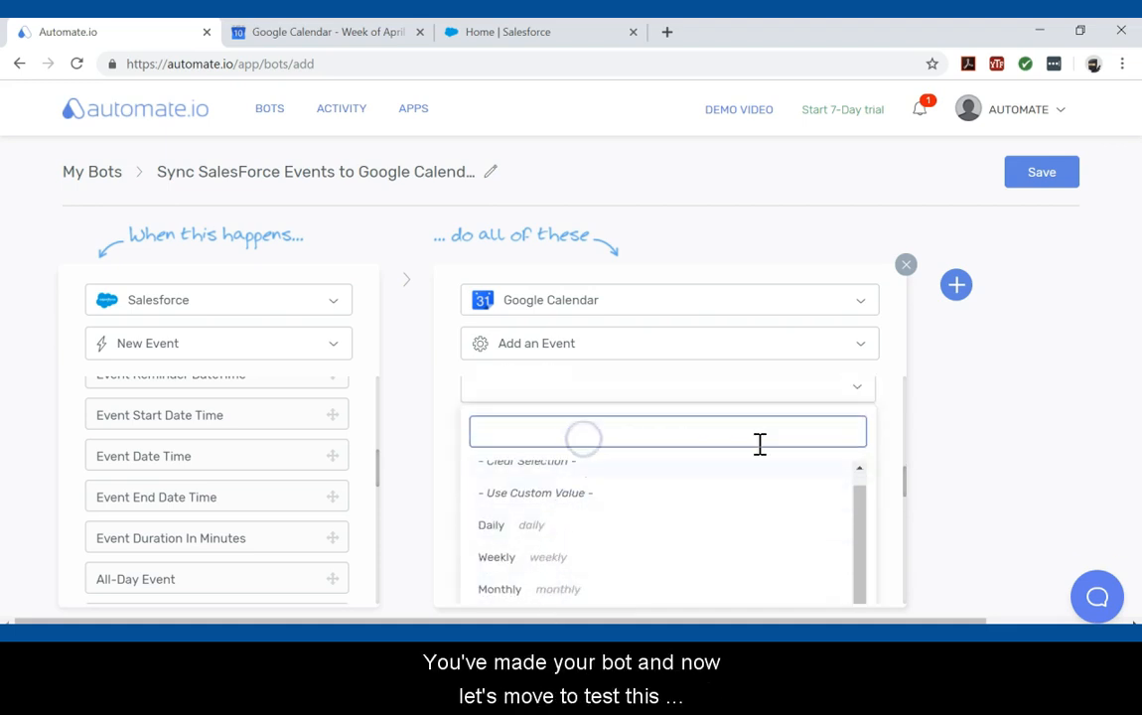
{"action": "left_click", "coordinate": [860, 466]}
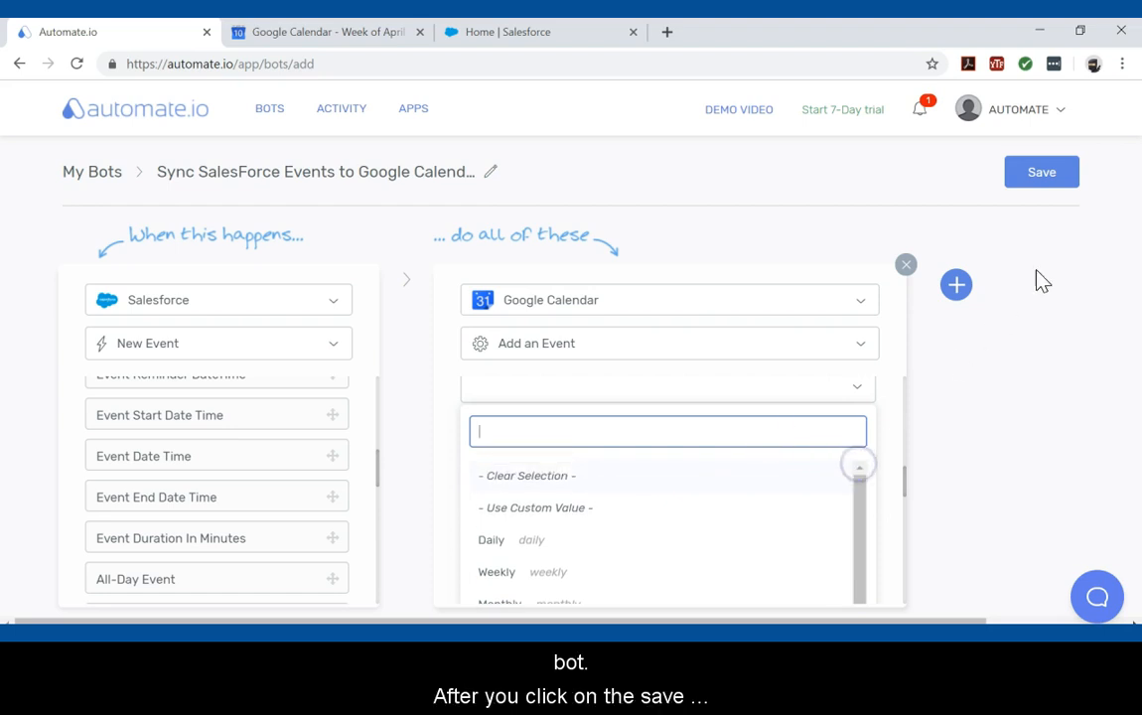
Save the Salesforce to Google Calendar bot and turn it on
{"action": "left_click", "coordinate": [1040, 175]}
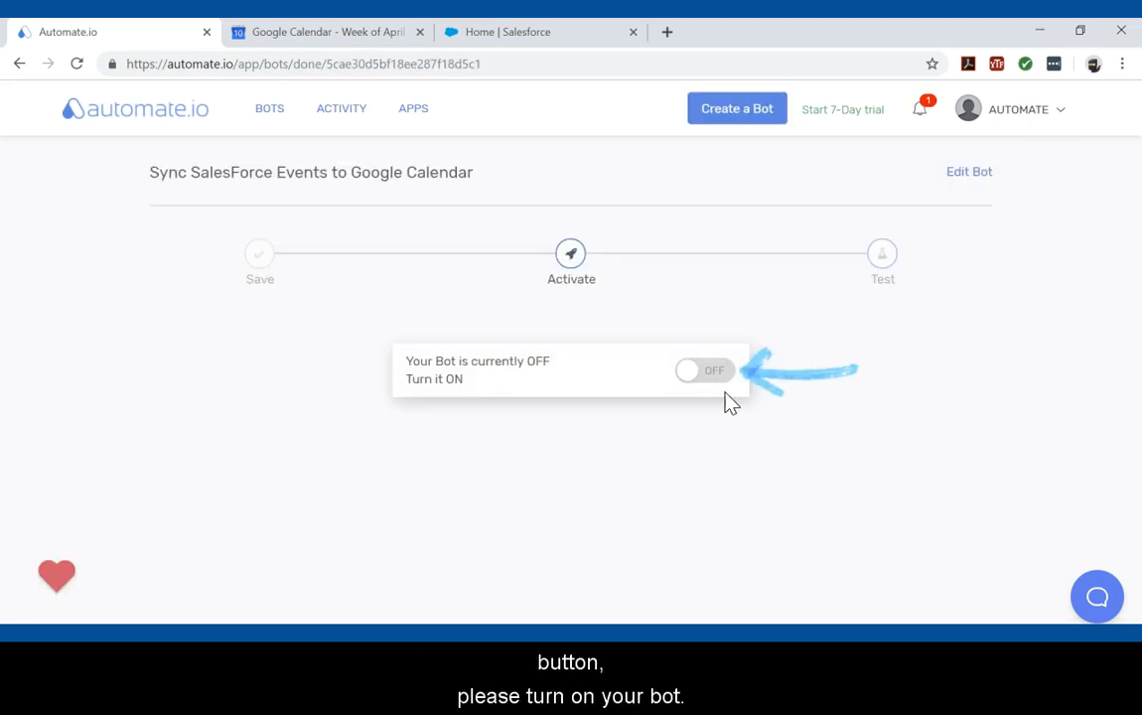
{"action": "left_click", "coordinate": [688, 371]}
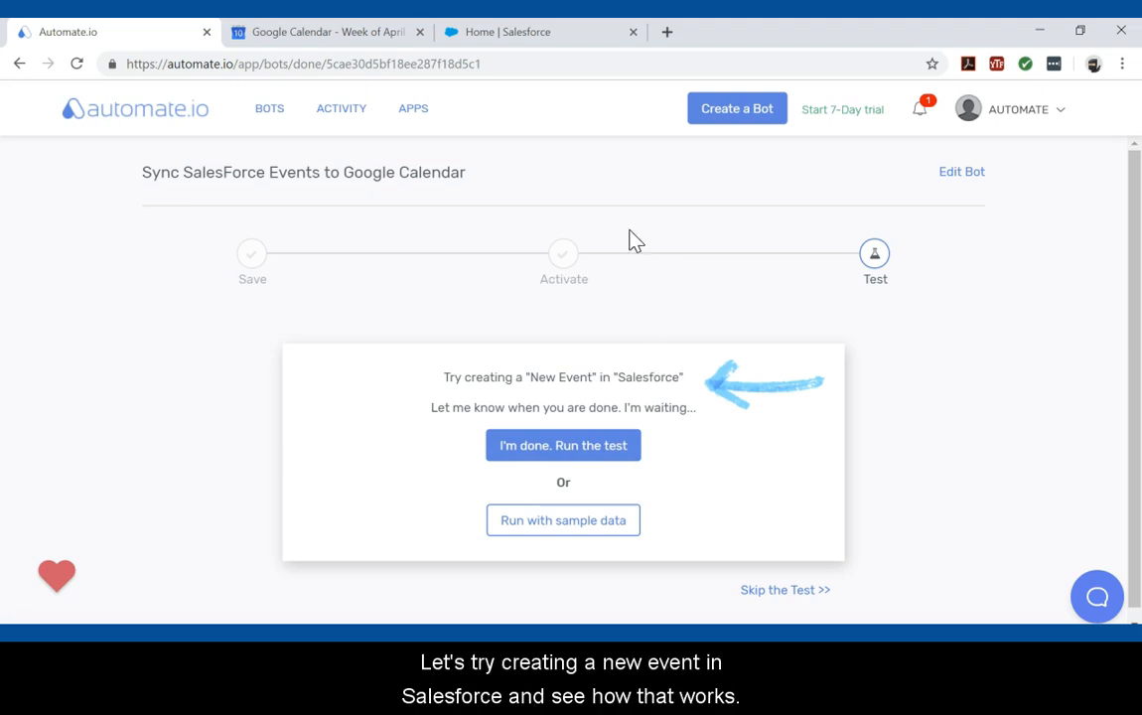
Switch to Salesforce, start a new event in its Calendar and relate it to the account Social Agency Inc
{"action": "left_click", "coordinate": [536, 30]}
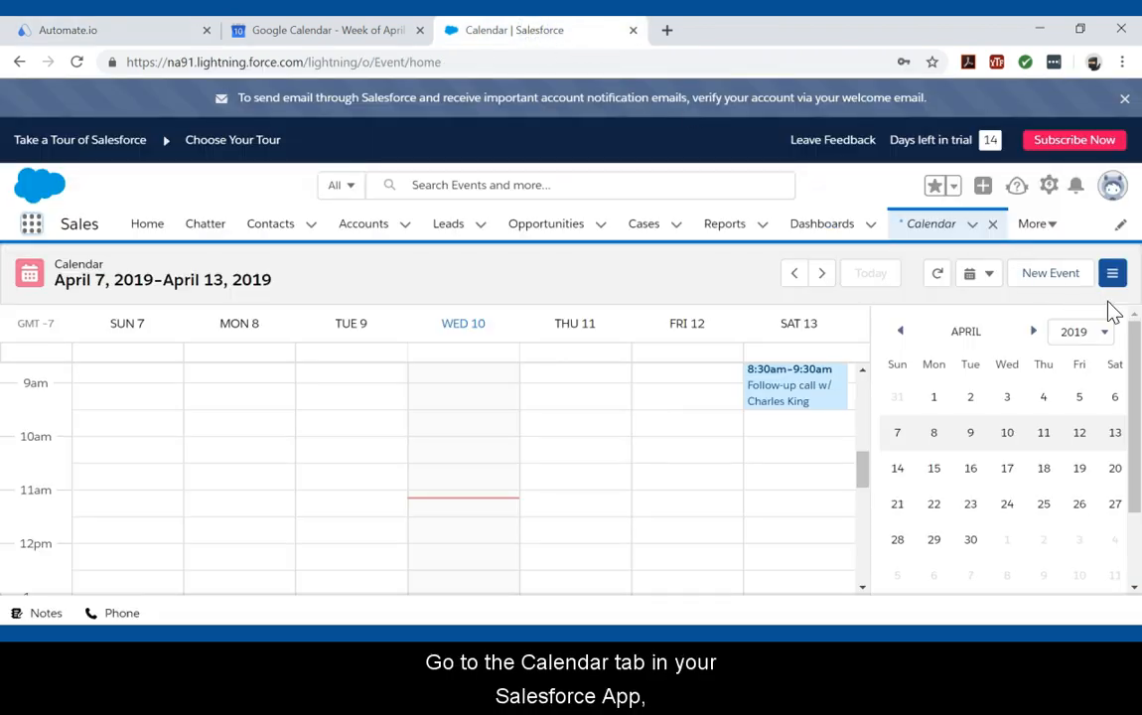
{"action": "left_click", "coordinate": [1072, 282]}
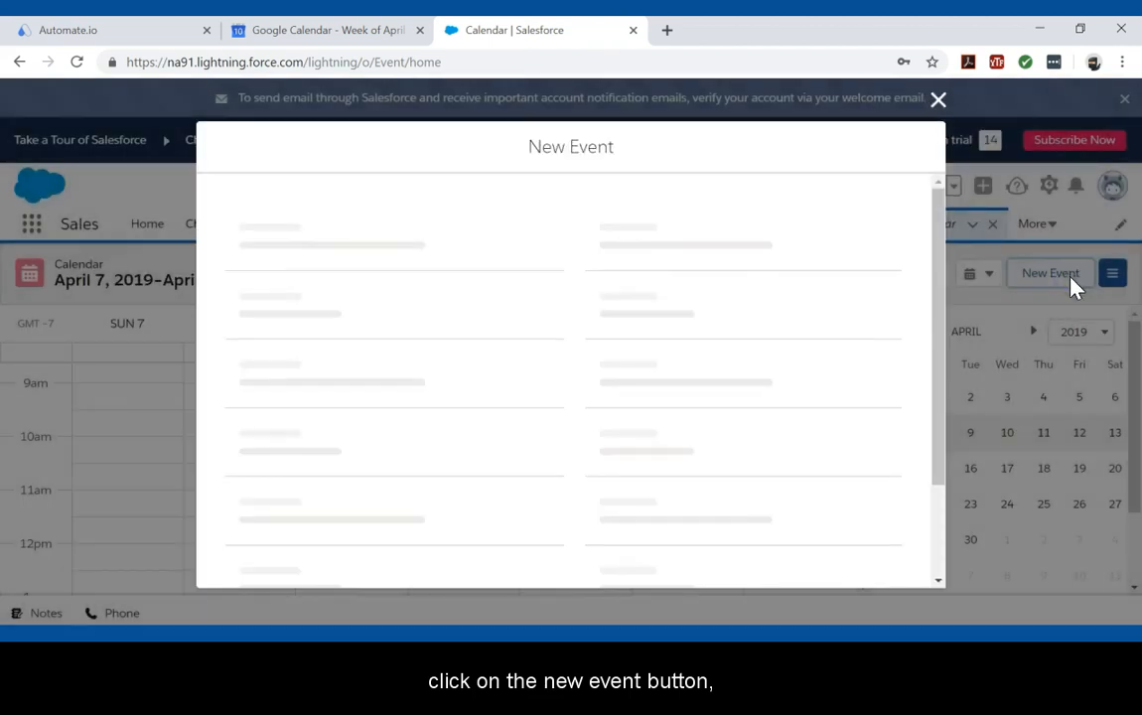
{"action": "left_click", "coordinate": [715, 273]}
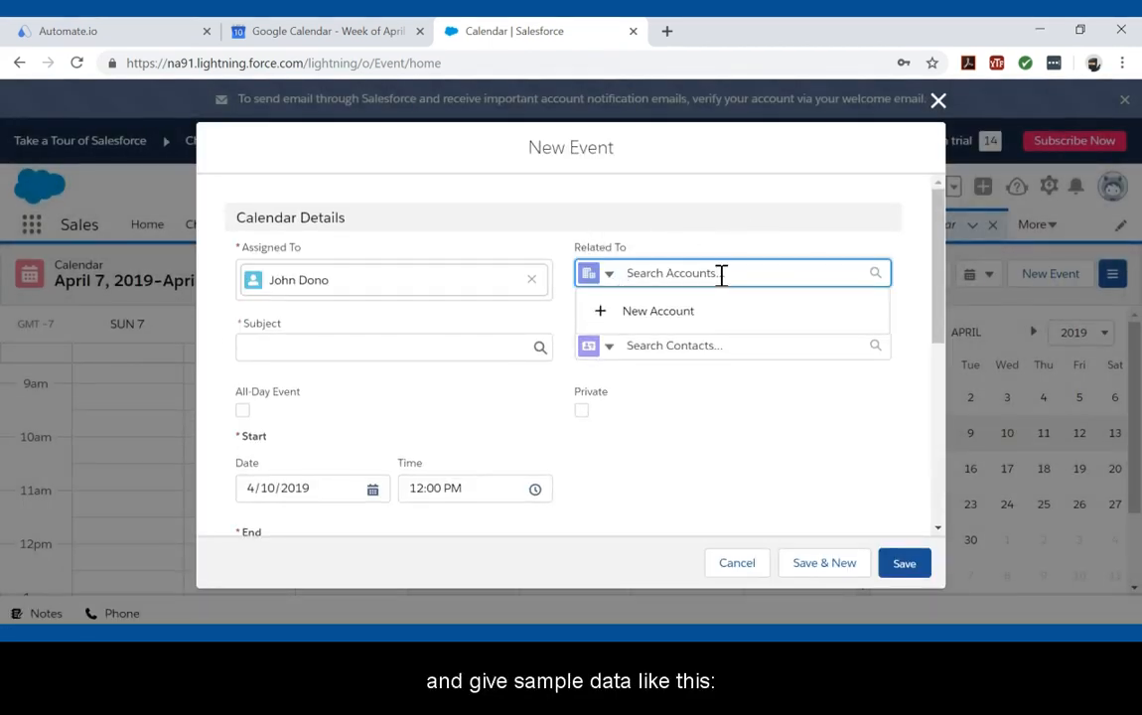
{"action": "type", "text": "soc"}
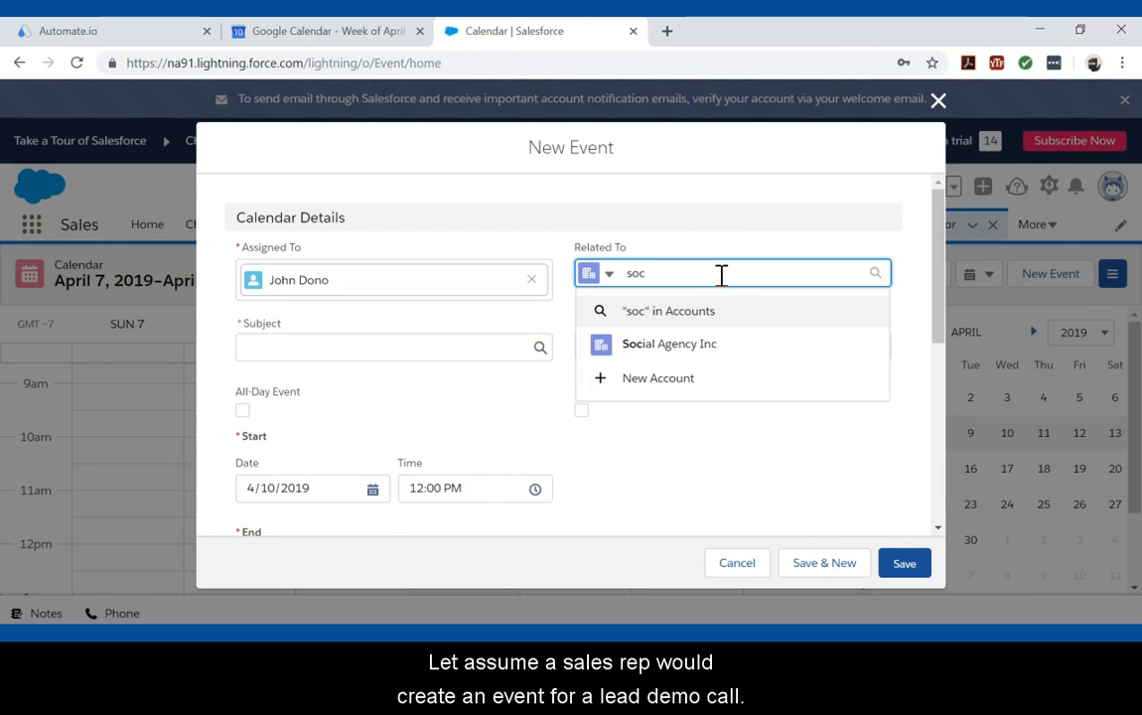
{"action": "left_click", "coordinate": [691, 355]}
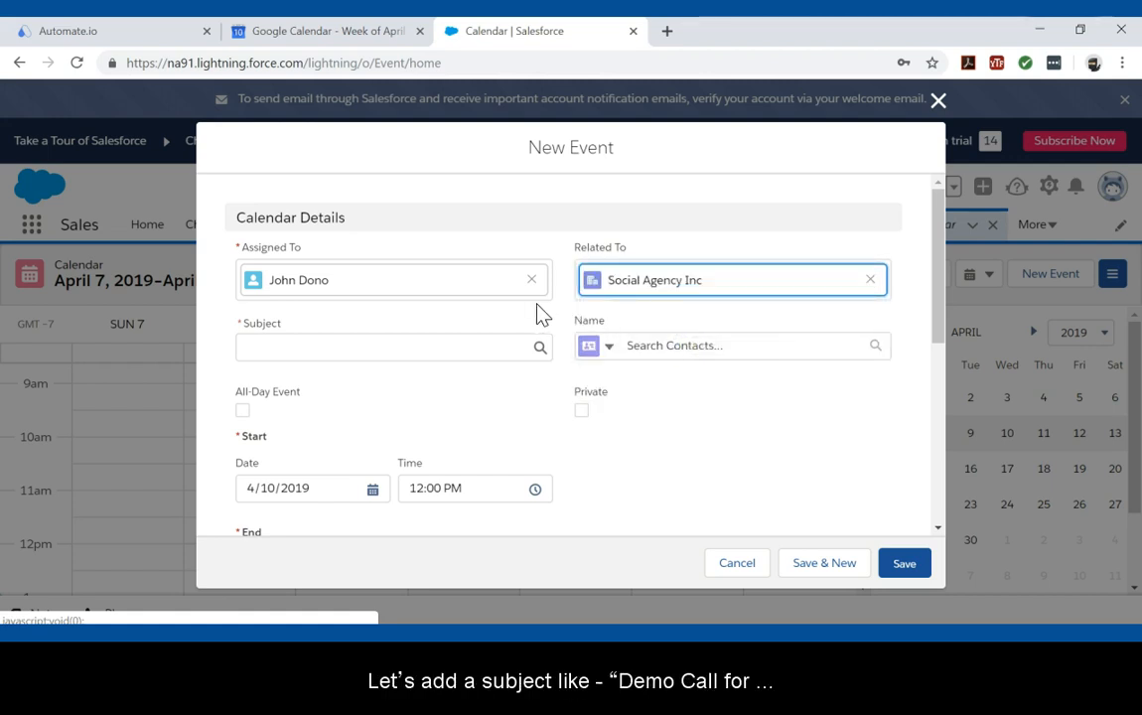
Give the event the subject "Demo Call for Social Agency" and description "To give an overview of Automate.io to Social Agency", and save it
{"action": "left_click", "coordinate": [317, 347]}
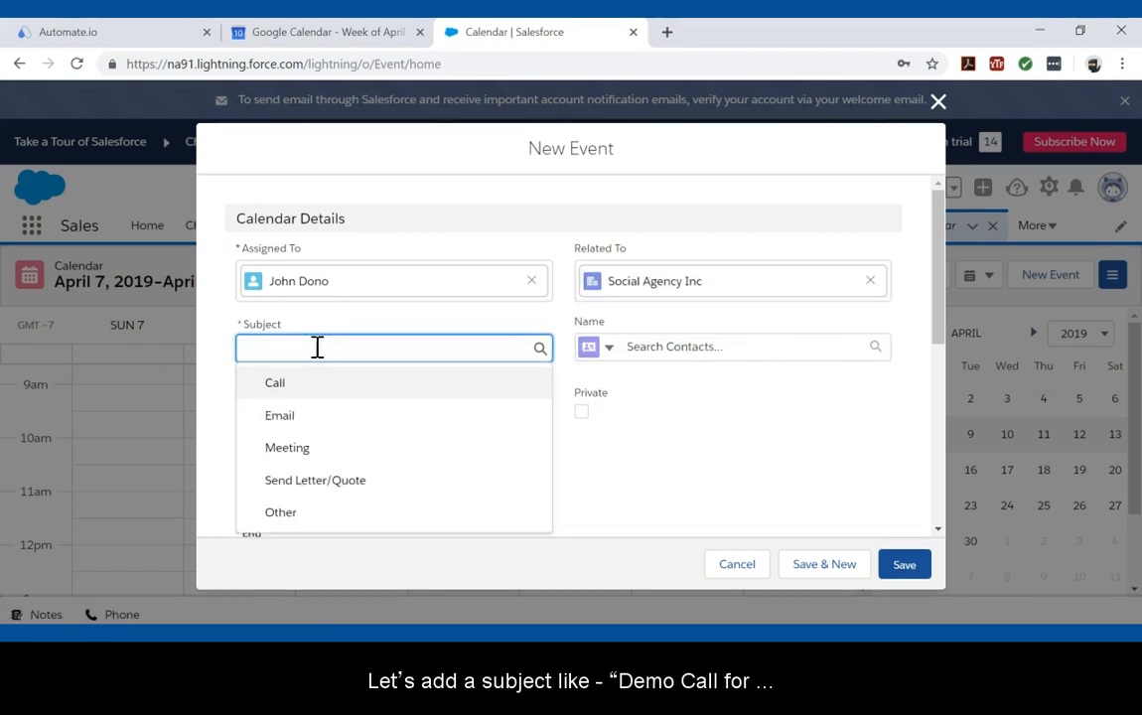
{"action": "type", "text": "Demo Call for Social Agency"}
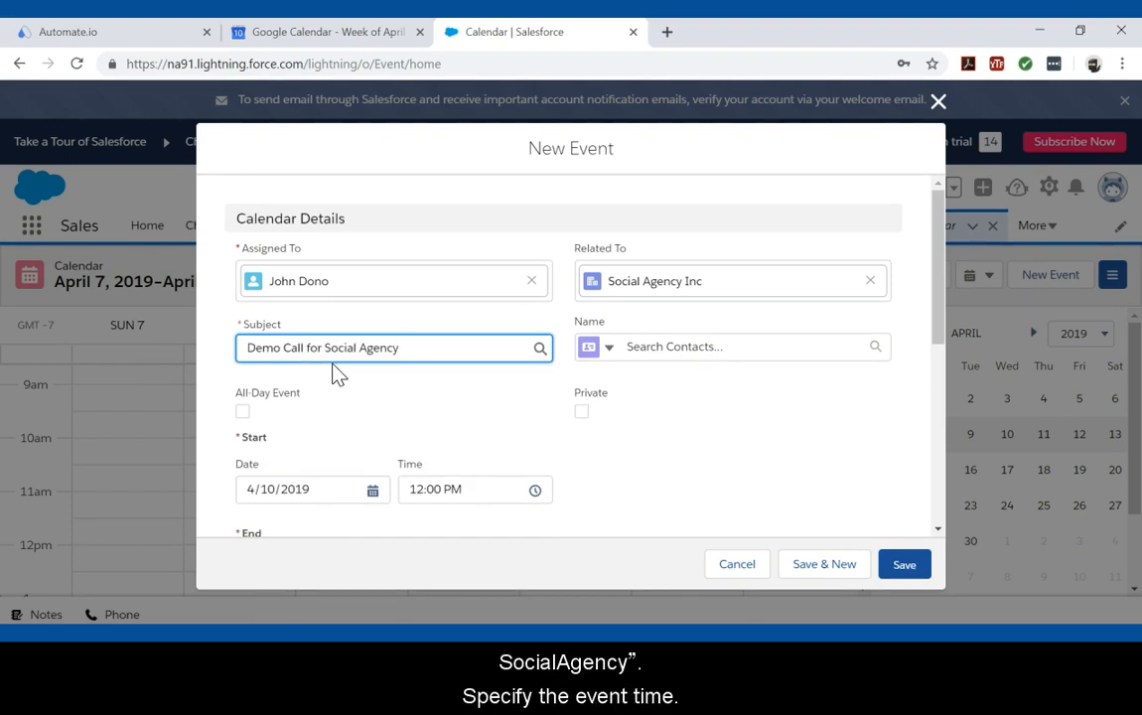
{"action": "scroll", "coordinate": [321, 415], "scroll_direction": "down", "scroll_amount": 2}
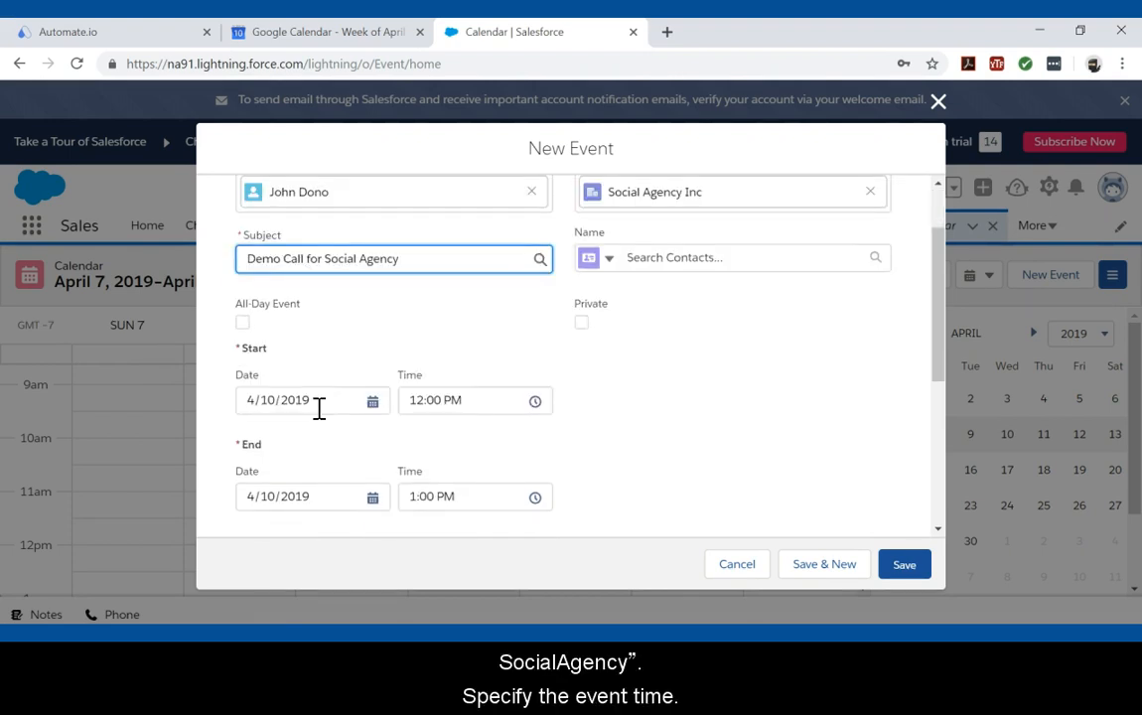
{"action": "scroll", "coordinate": [473, 447], "scroll_direction": "down", "scroll_amount": 5}
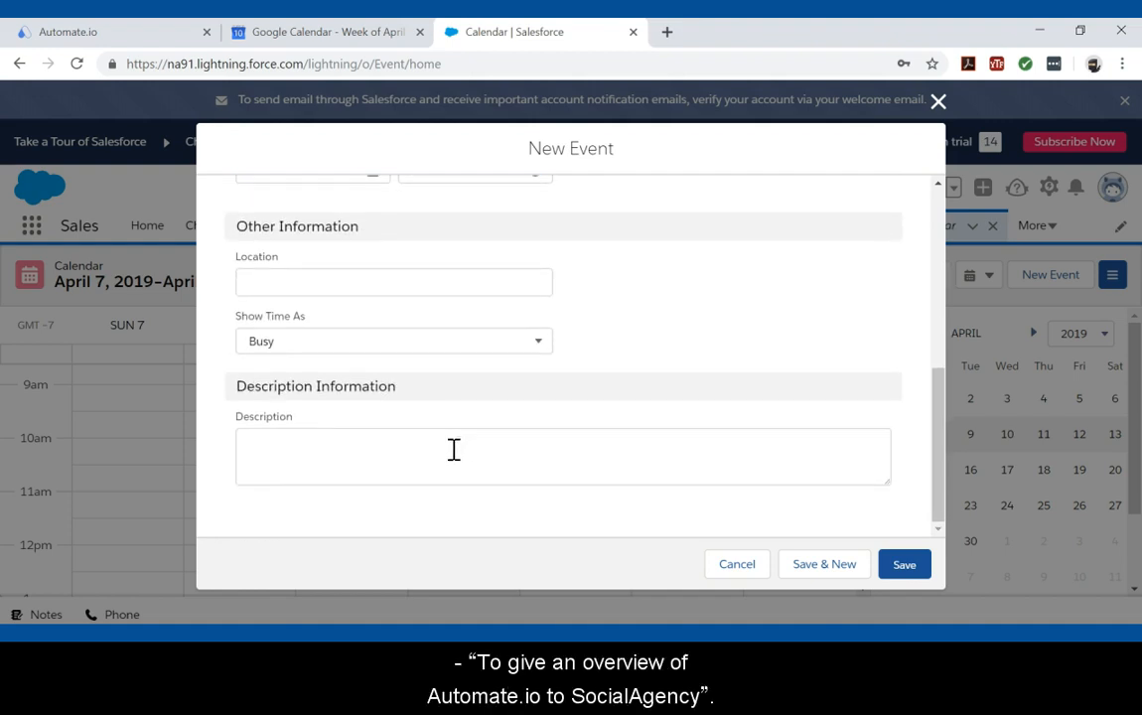
{"action": "left_click", "coordinate": [359, 447]}
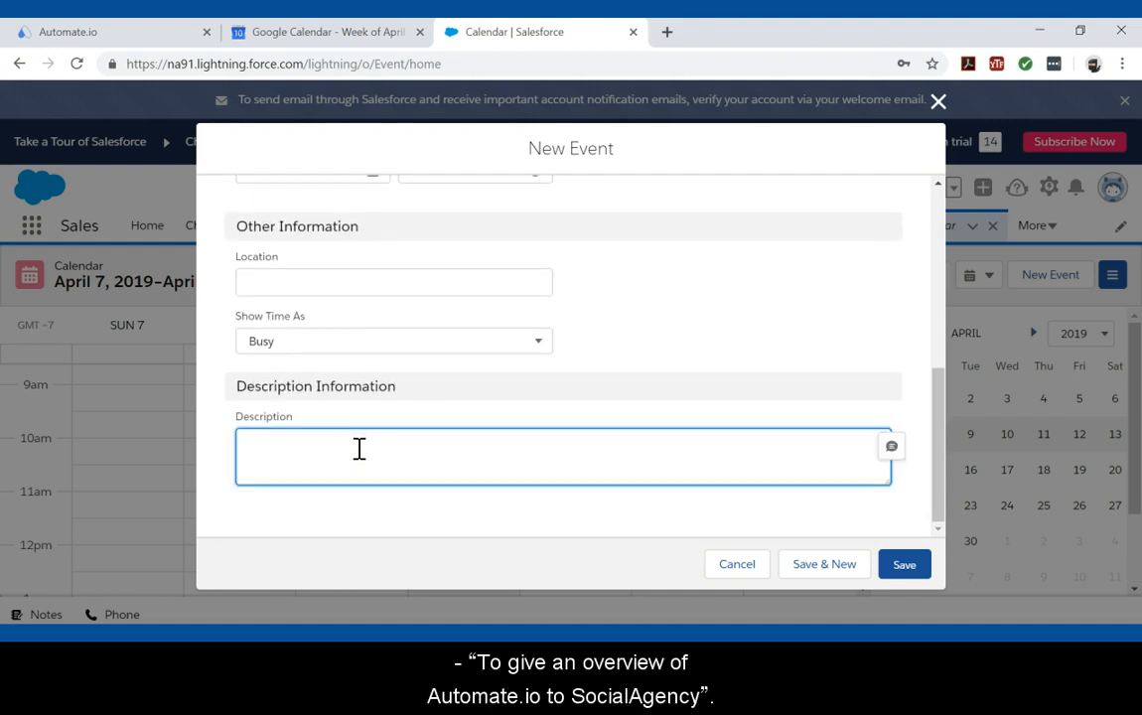
{"action": "type", "text": "To give an overview of Automate.io to Social Agency"}
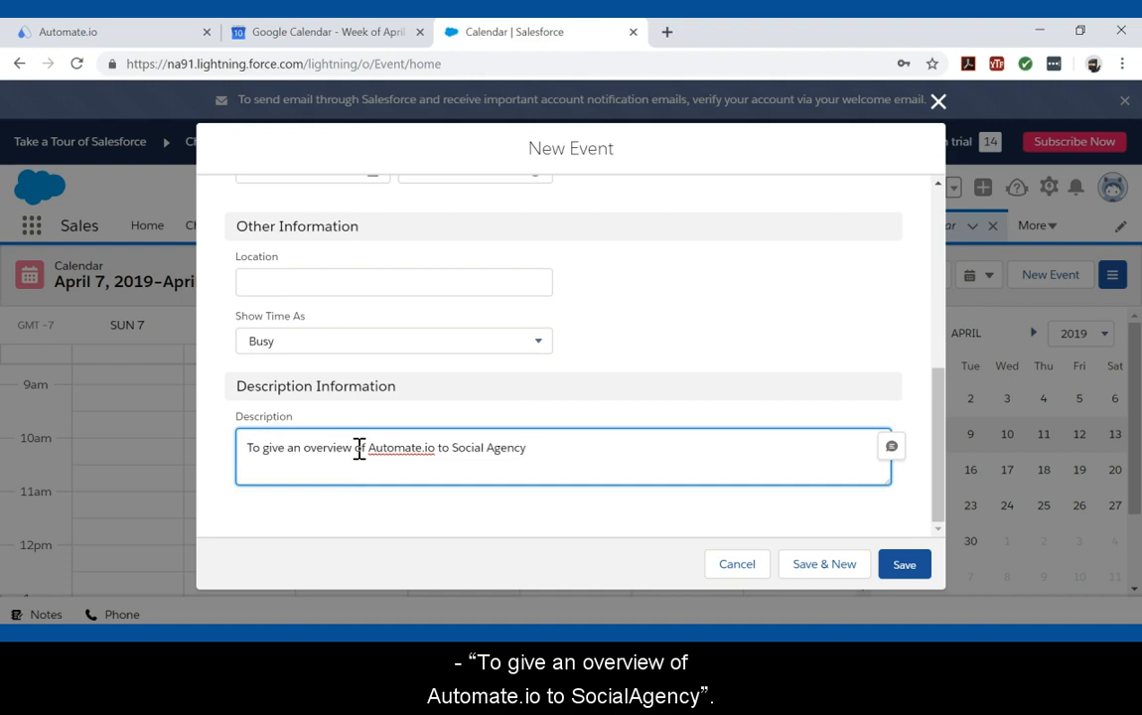
{"action": "left_click", "coordinate": [906, 567]}
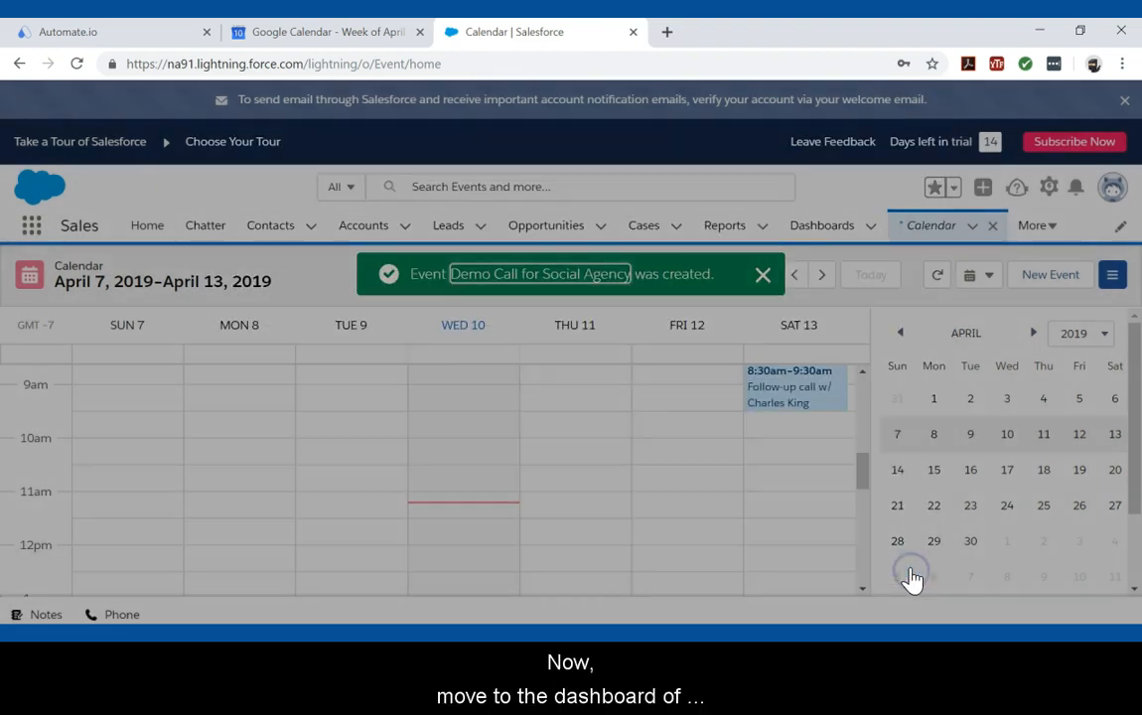
Switch back to Automate.io, run the bot test and check Google Calendar for the synced event
{"action": "left_click", "coordinate": [114, 37]}
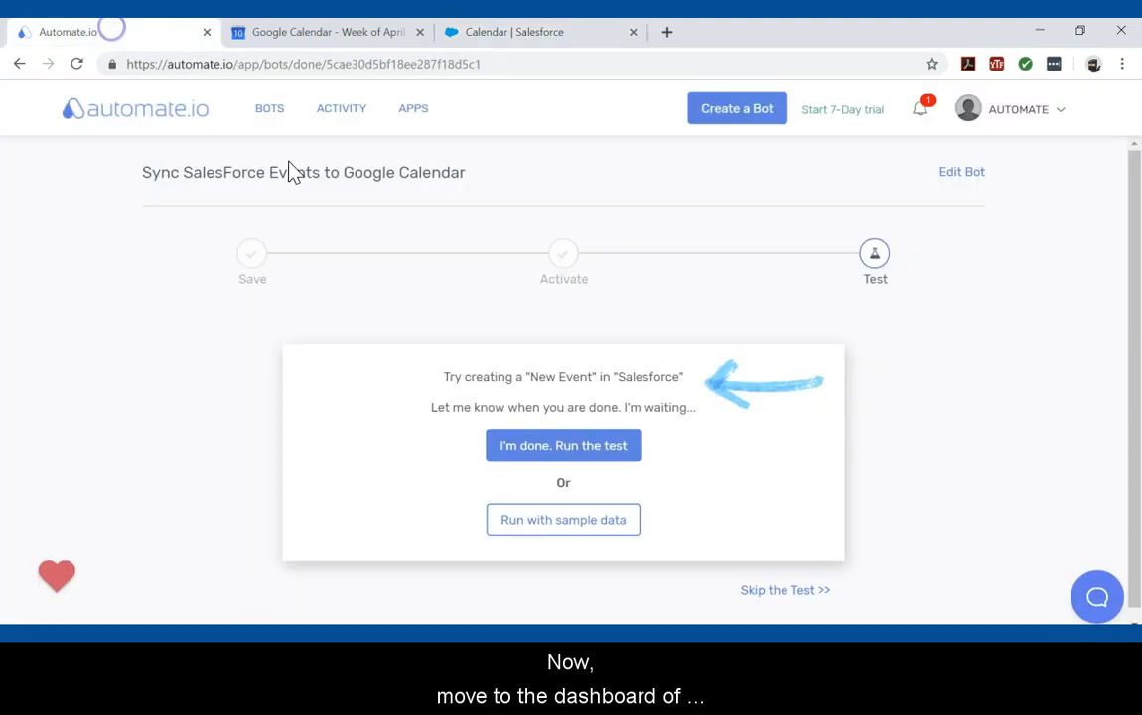
{"action": "left_click", "coordinate": [558, 455]}
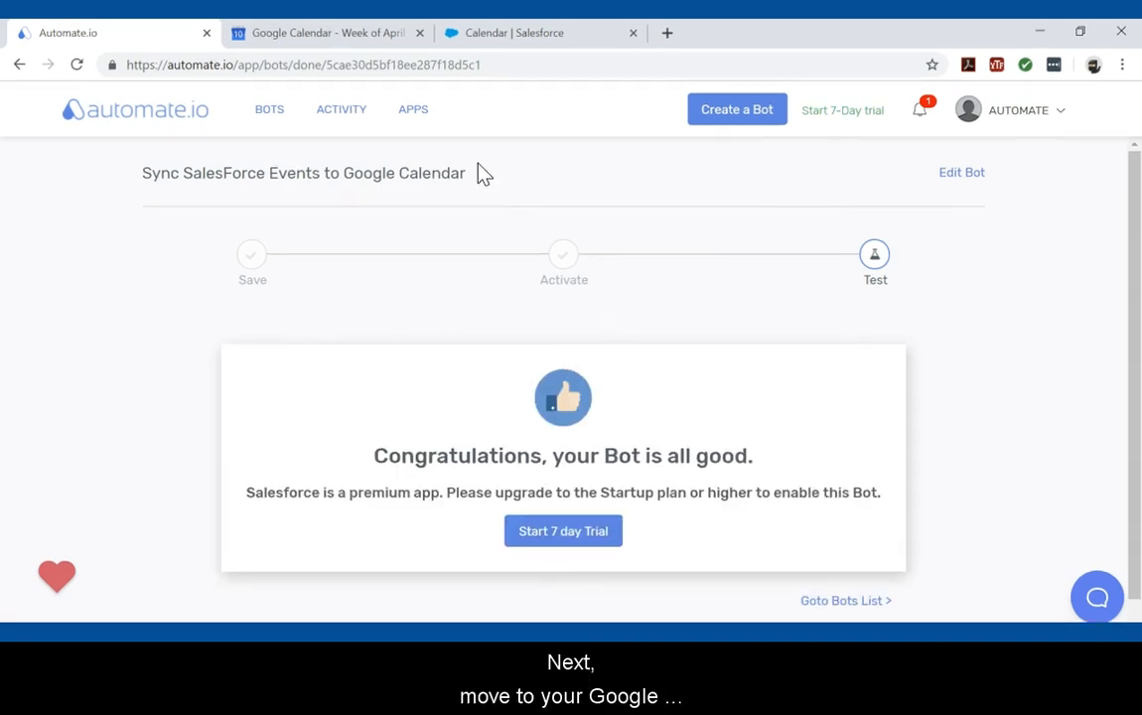
{"action": "left_click", "coordinate": [364, 38]}
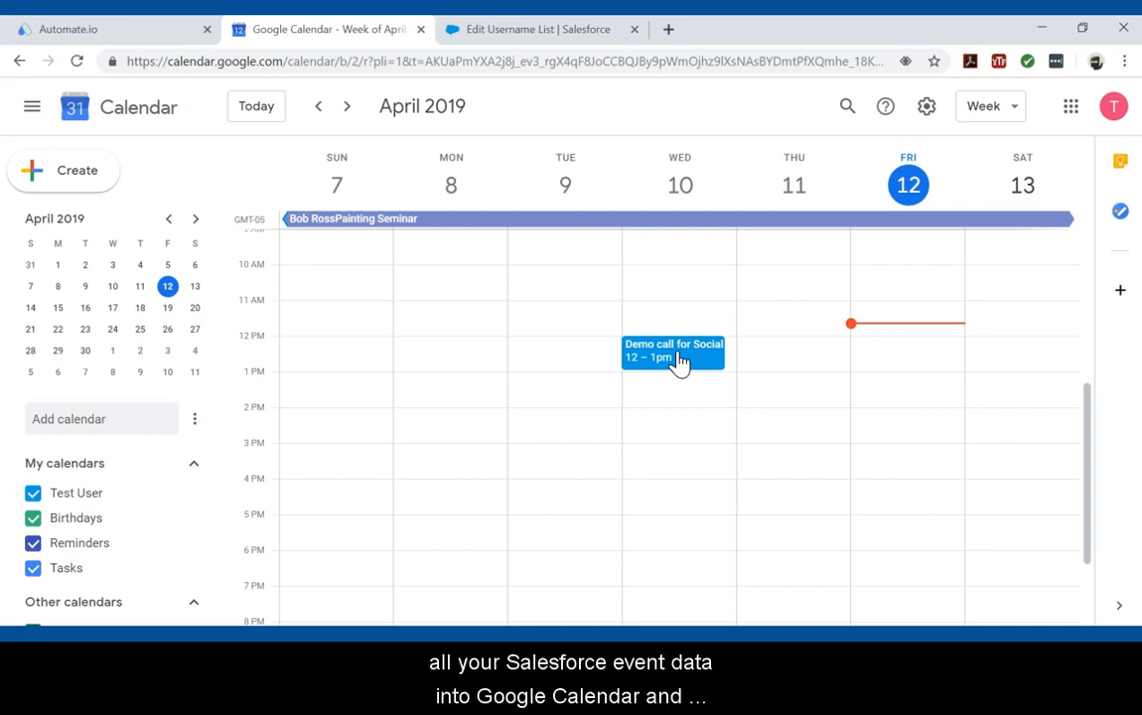
Close the Google Calendar and Salesforce pages and open the list of bots in Automate.io
{"action": "left_click", "coordinate": [420, 30]}
{"action": "left_click", "coordinate": [420, 31]}
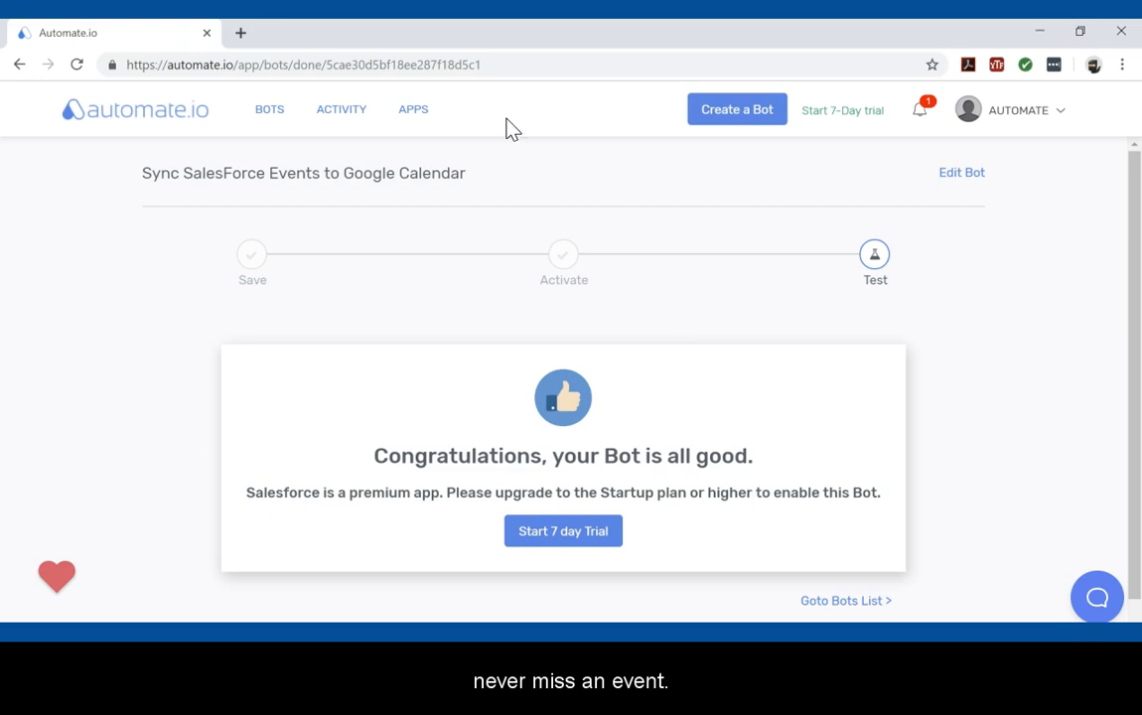
{"action": "left_click", "coordinate": [277, 111]}
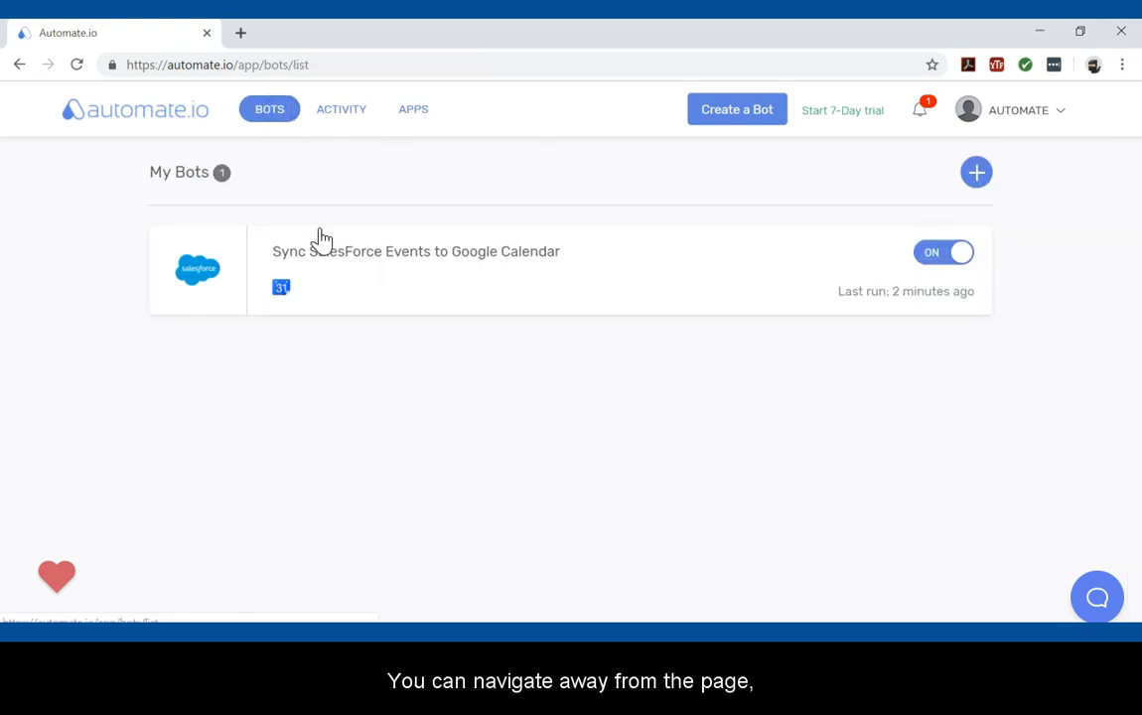